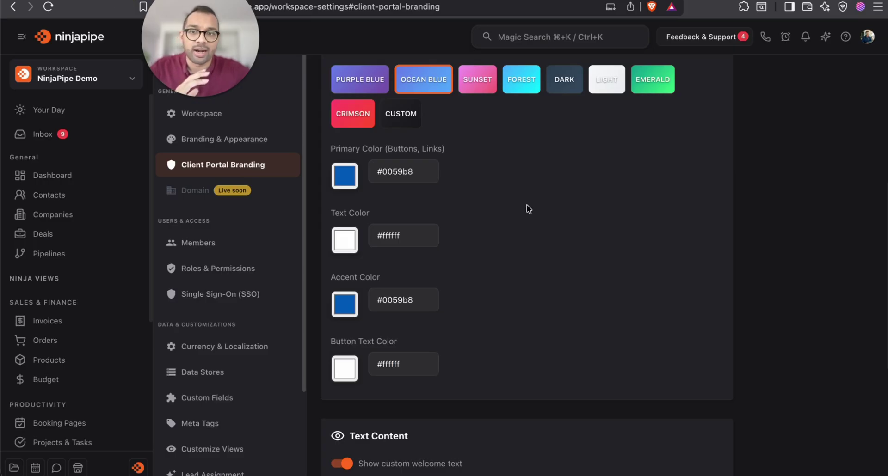
- Open the Client Portal Branding page of the workspace settings
scroll(526, 209, up, 7)
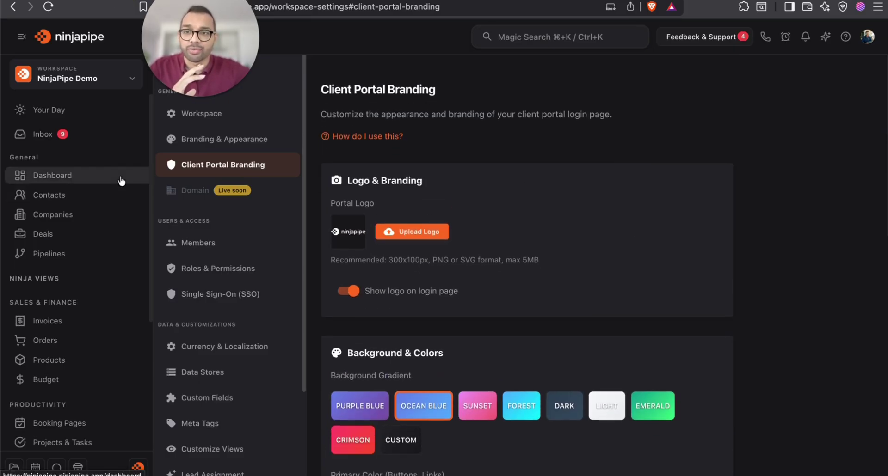
click(869, 38)
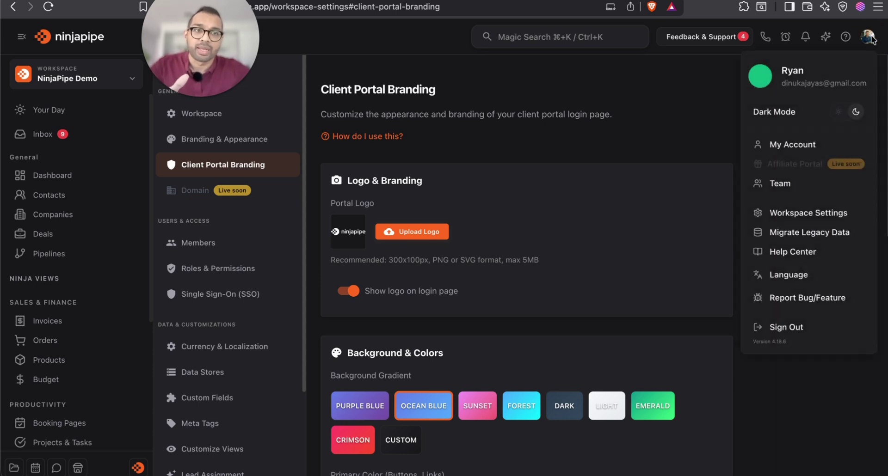
click(813, 219)
click(243, 167)
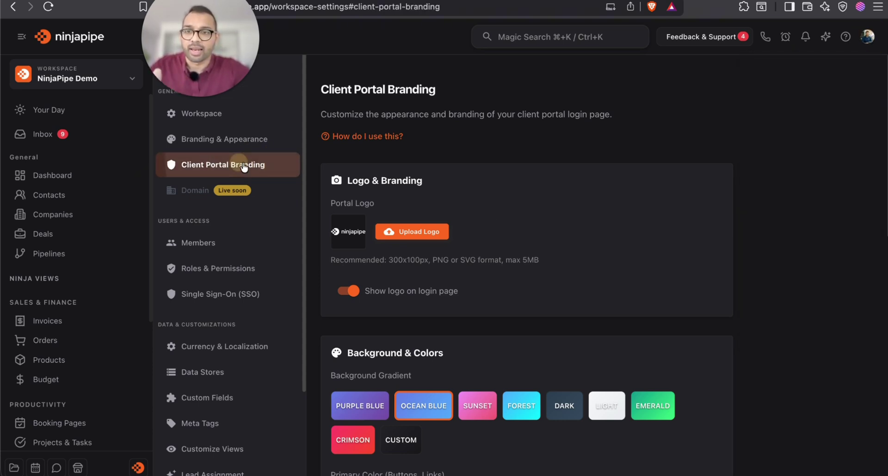
- Review the client portal's logo, background gradient, color, welcome and footer text, and theme settings
scroll(587, 231, down, 3)
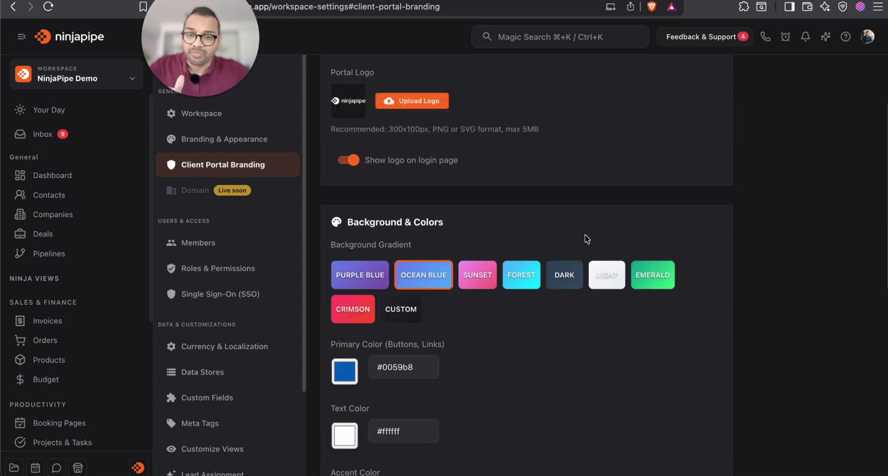
scroll(587, 239, down, 2)
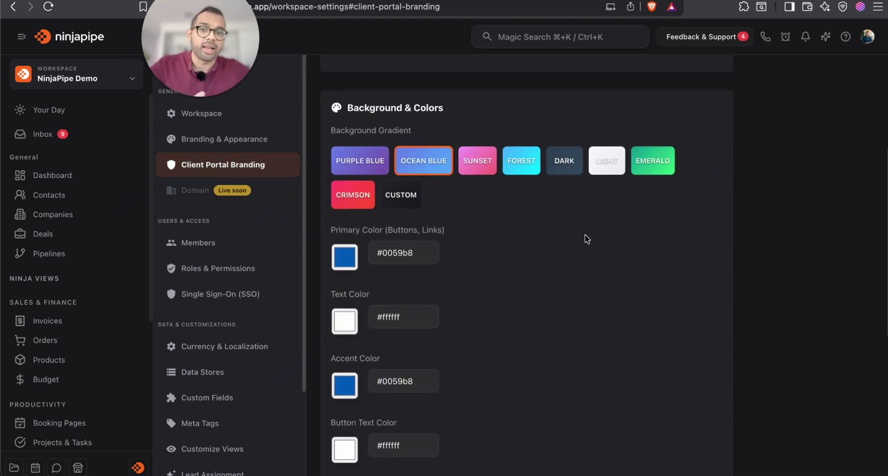
scroll(587, 239, down, 1)
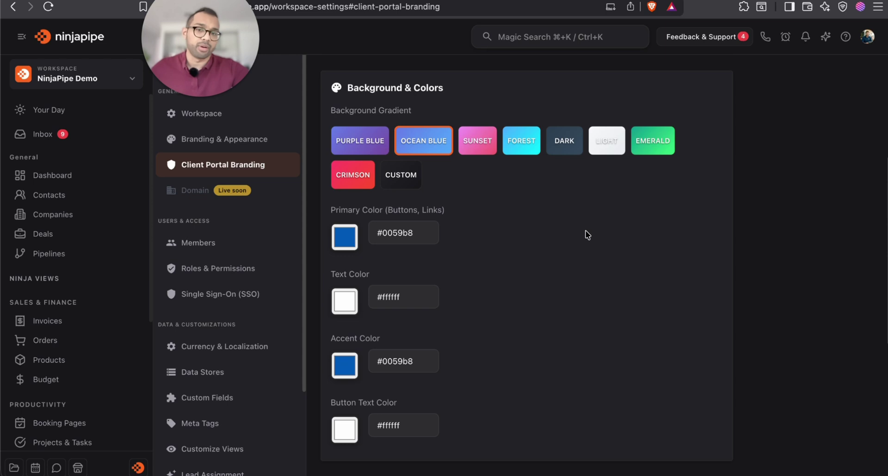
scroll(586, 235, down, 4)
scroll(586, 235, down, 2)
click(482, 313)
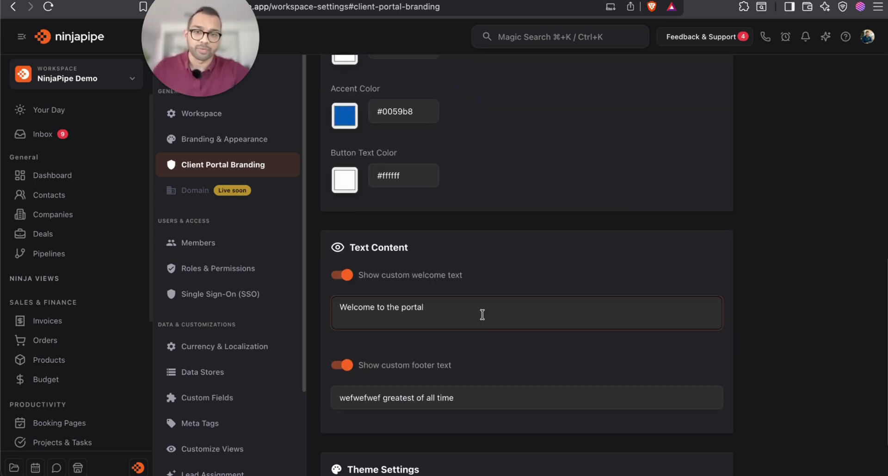
scroll(479, 316, down, 4)
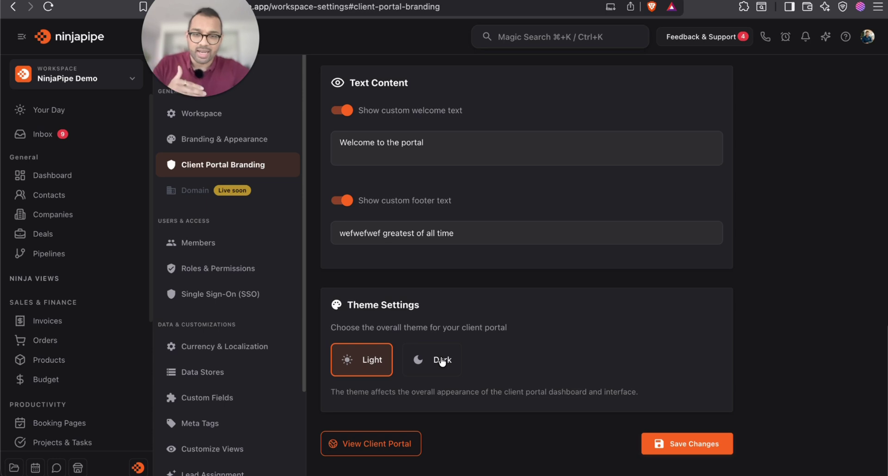
scroll(442, 361, up, 15)
scroll(531, 237, down, 3)
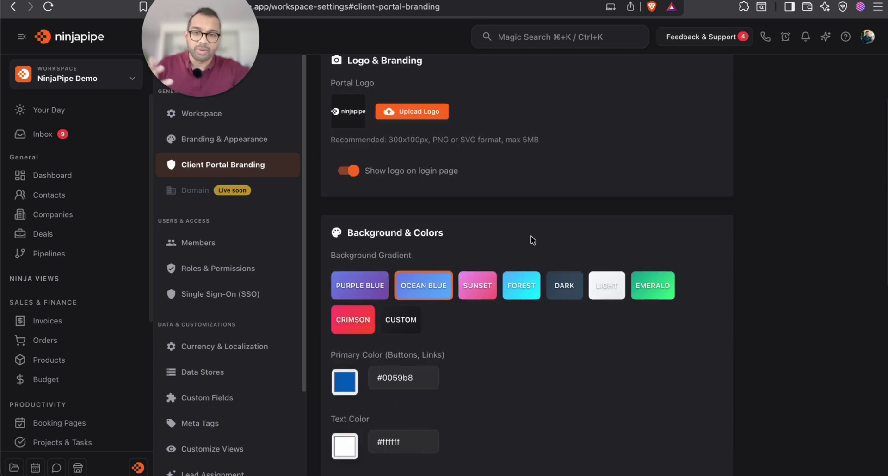
scroll(531, 235, down, 2)
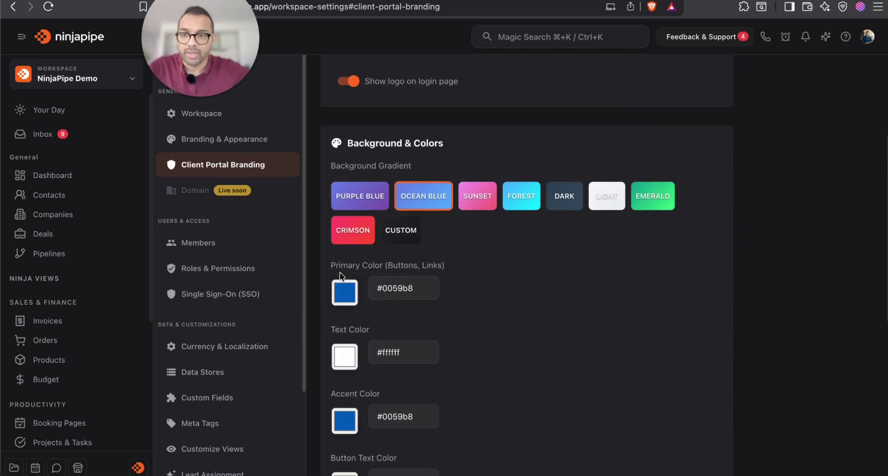
- Open the record of the assigned contact tagged Prospect and VIP from the contacts list
click(83, 197)
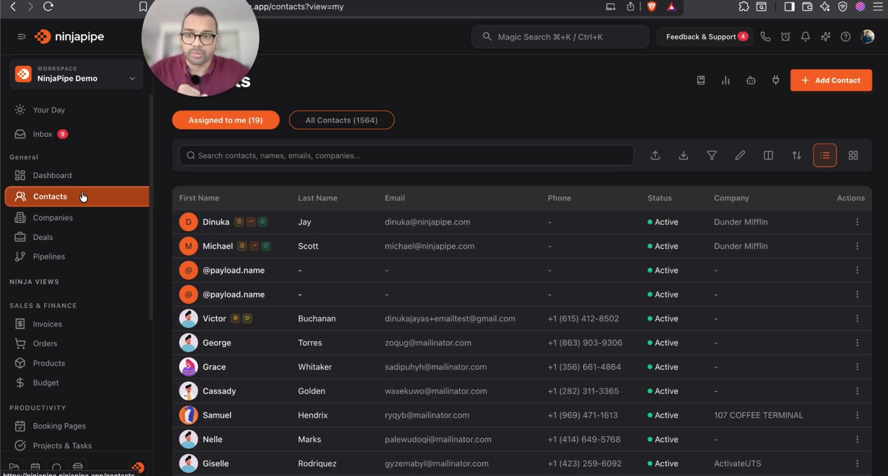
click(269, 324)
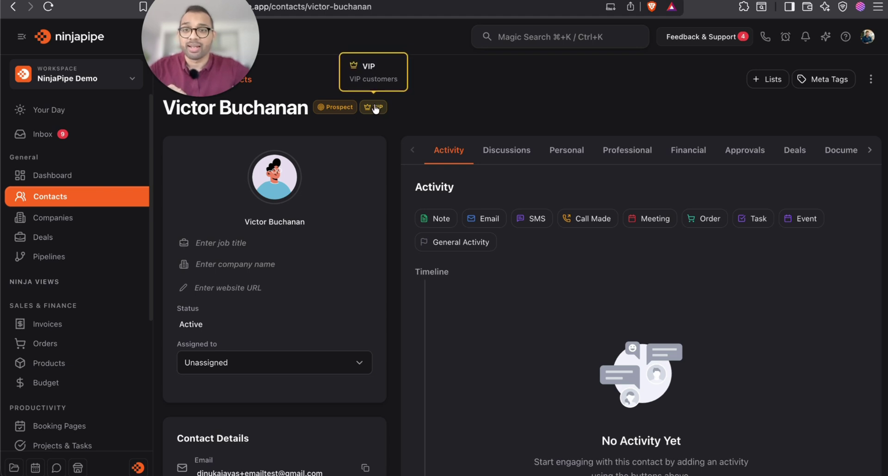
mouse_move(346, 114)
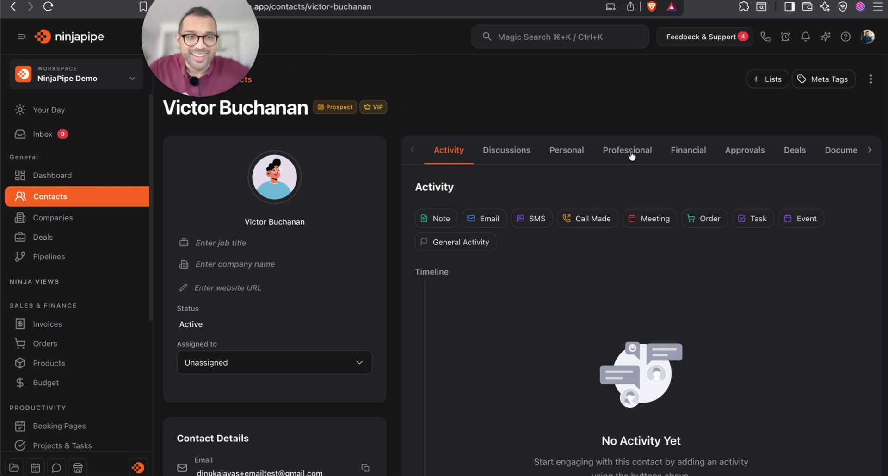
- Enable the client portal for this contact with an account password, and dismiss the browser's offer to save it
click(878, 83)
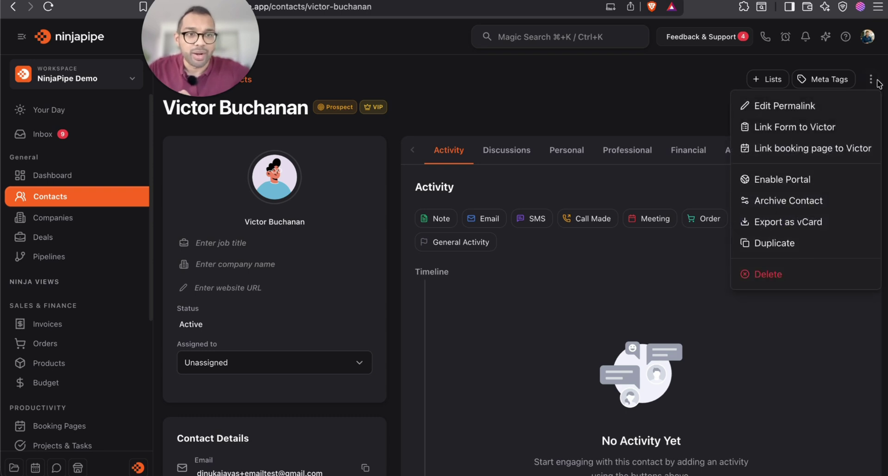
click(805, 183)
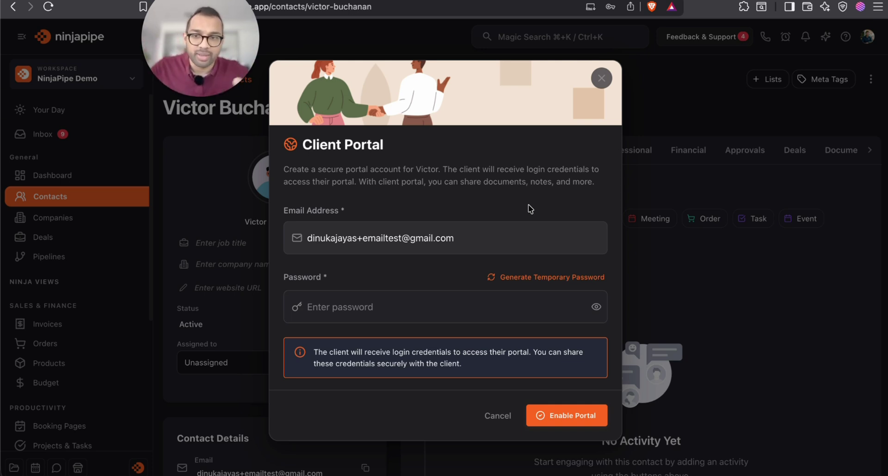
click(399, 302)
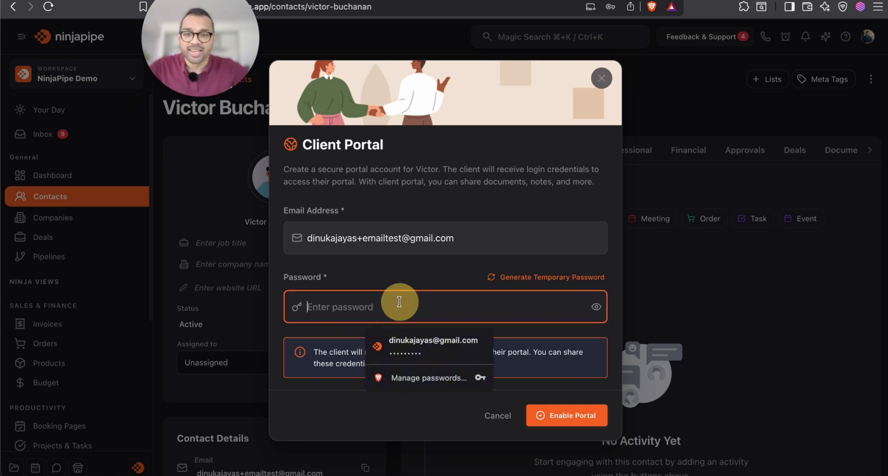
text(••)
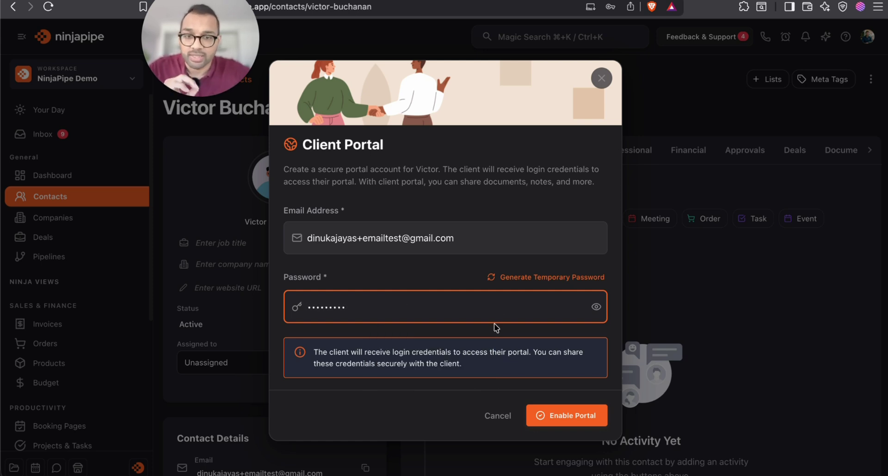
click(565, 415)
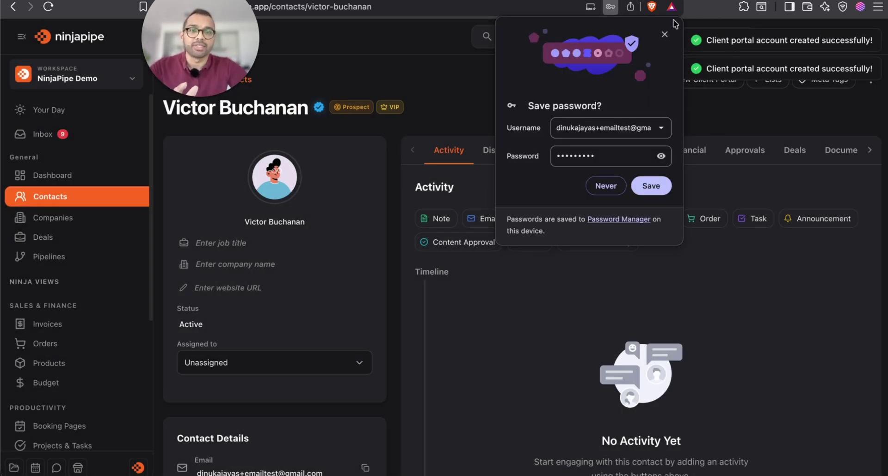
click(665, 34)
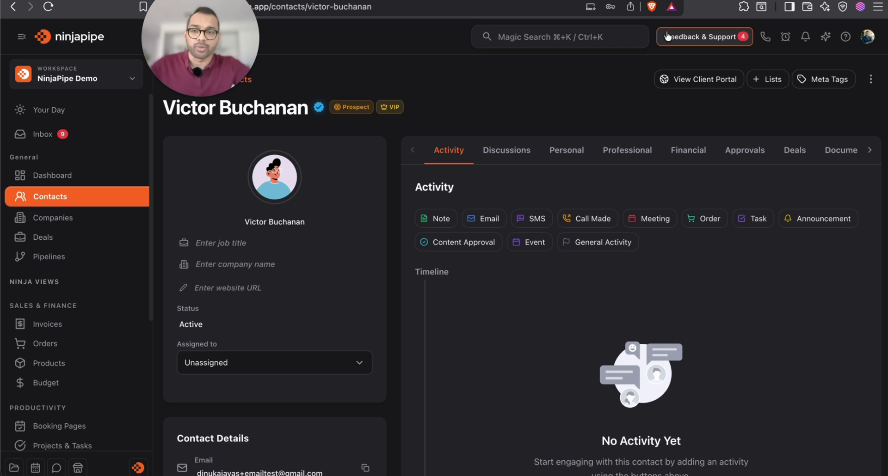
- Bring up the client portal sign-in page, then copy the contact's email address from the Contact Details in the contact record
mouse_move(319, 112)
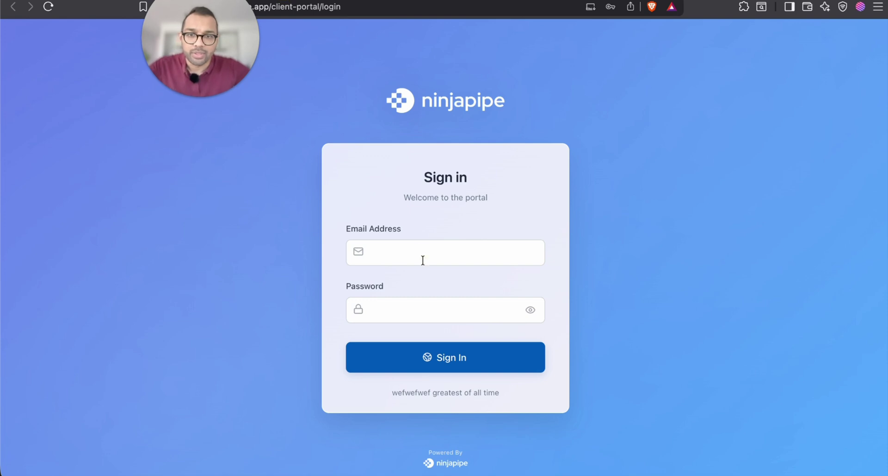
click(422, 258)
click(385, 310)
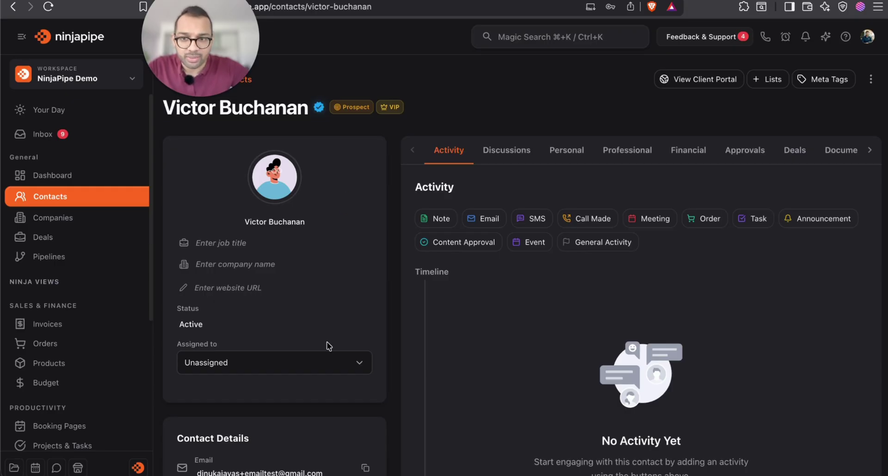
scroll(328, 345, down, 5)
click(365, 243)
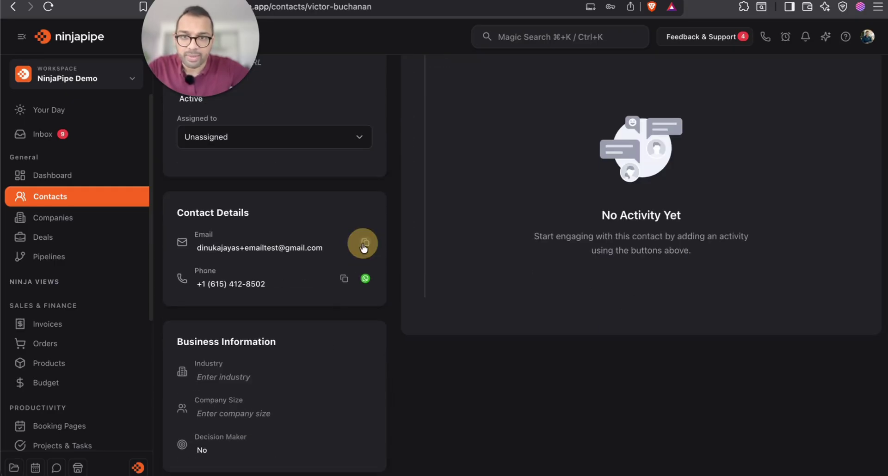
scroll(365, 243, up, 5)
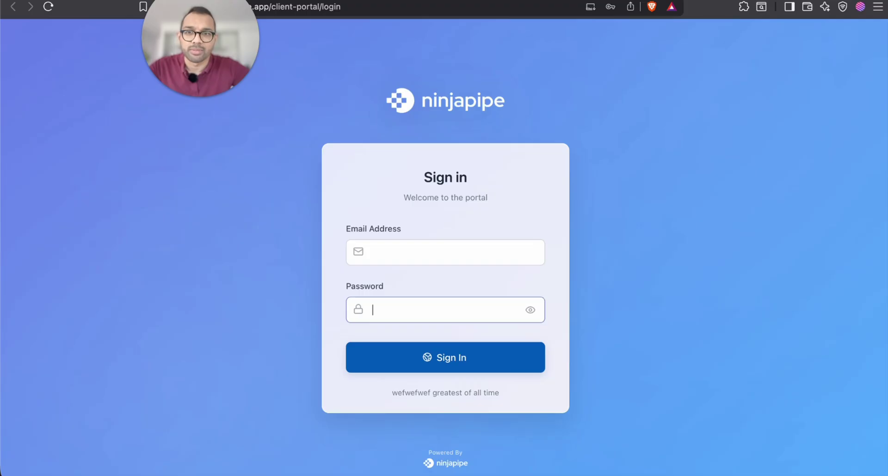
- Sign in to the client portal with the contact's email and account password, declining to save the password
click(476, 248)
key(super+v)
click(418, 306)
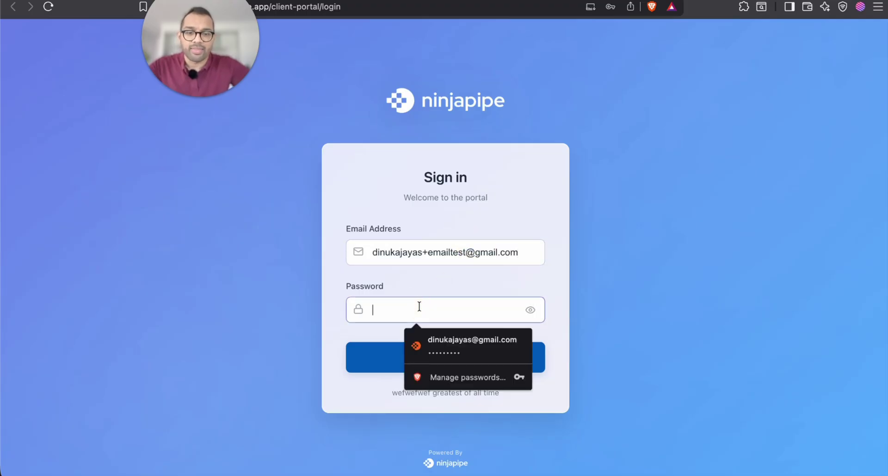
text(••••••)
key(super+a)
text(•••••••••)
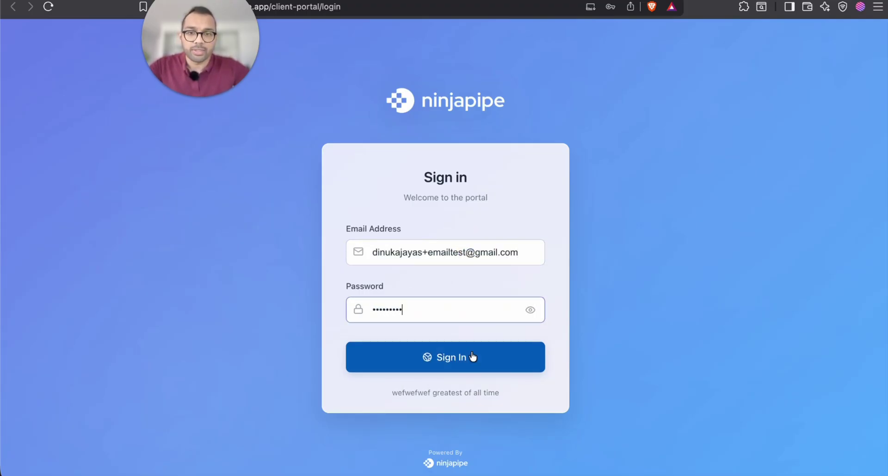
click(472, 359)
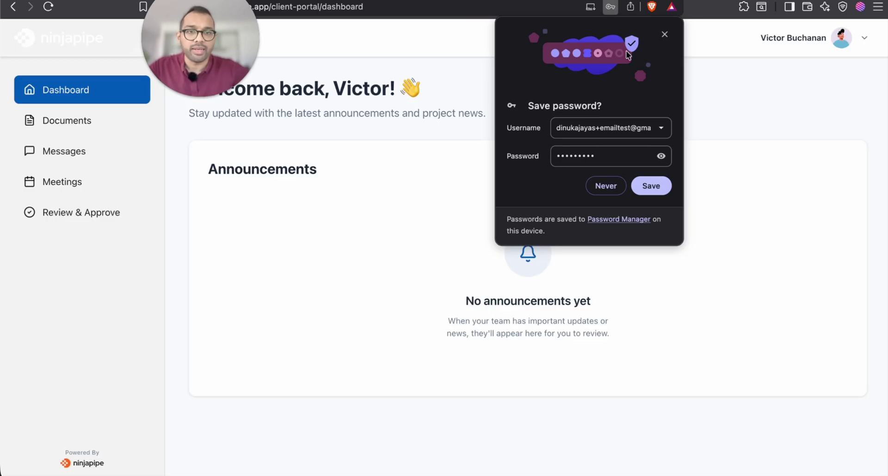
click(665, 35)
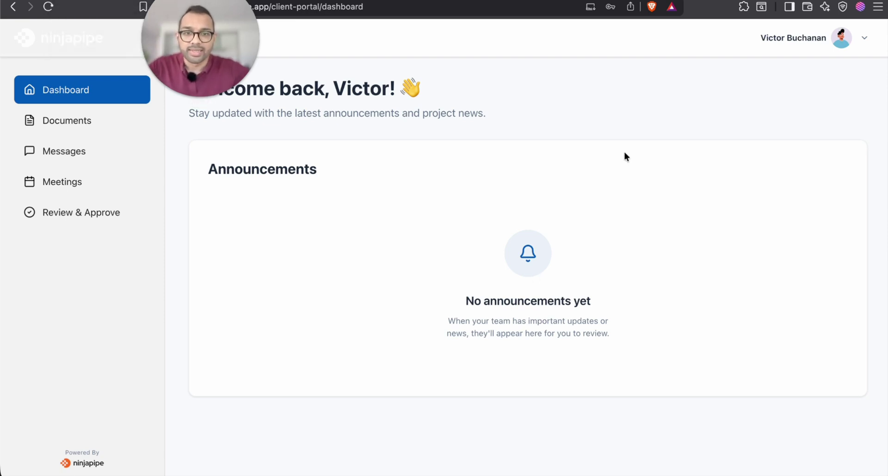
- Look through the portal's Documents, Messages, Meetings, and Review & Approve pages, then return to the portal dashboard
click(43, 123)
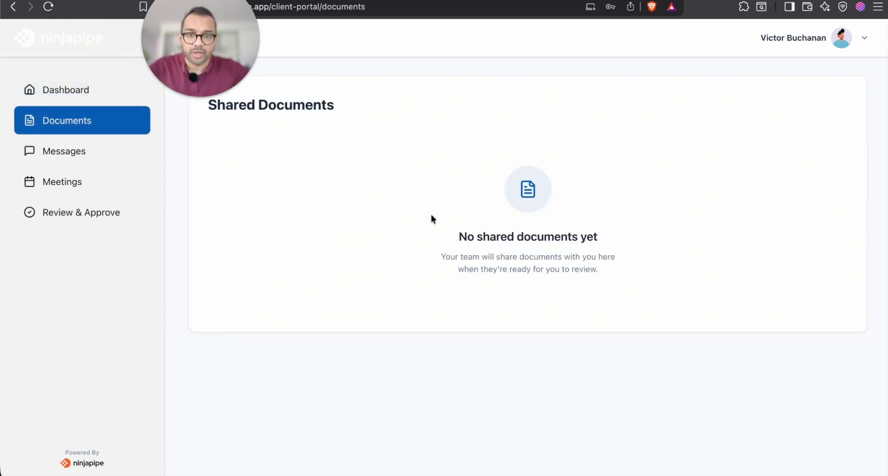
click(114, 163)
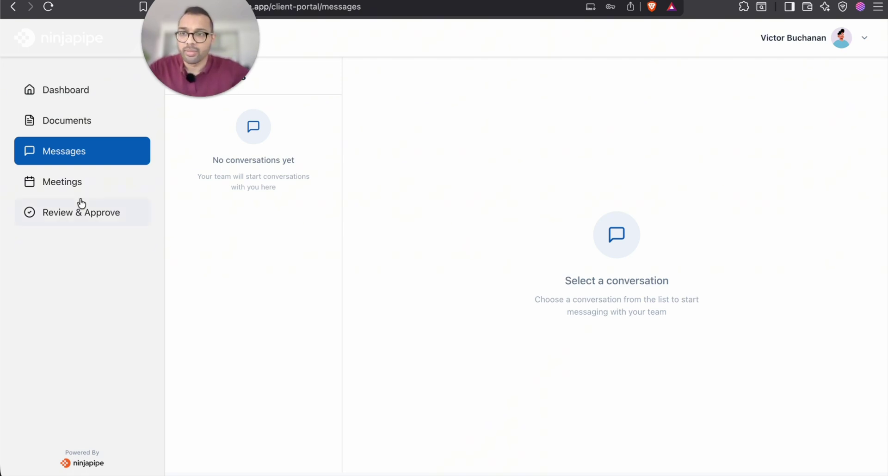
click(51, 180)
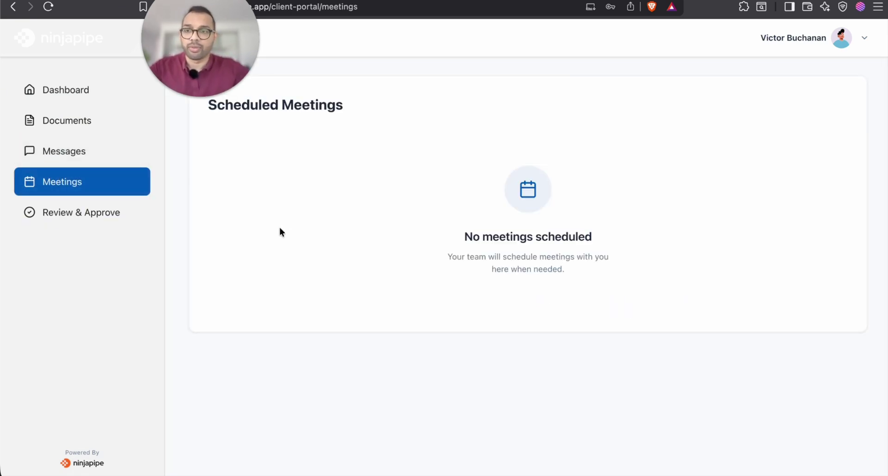
click(113, 216)
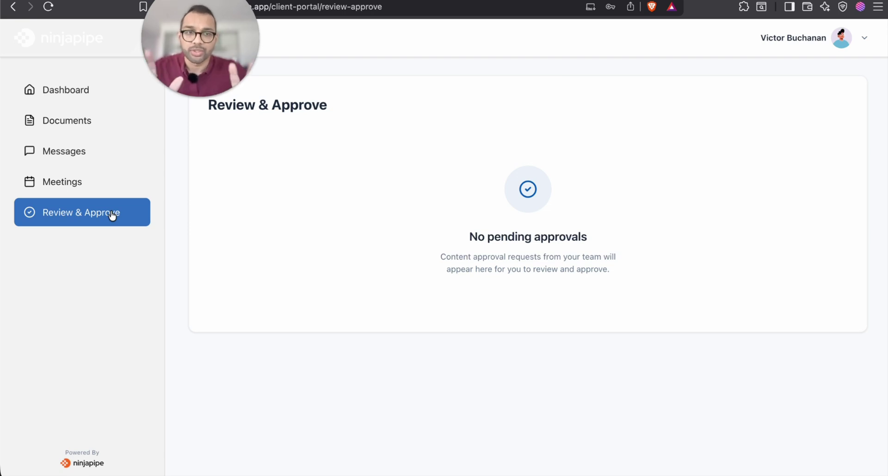
click(106, 80)
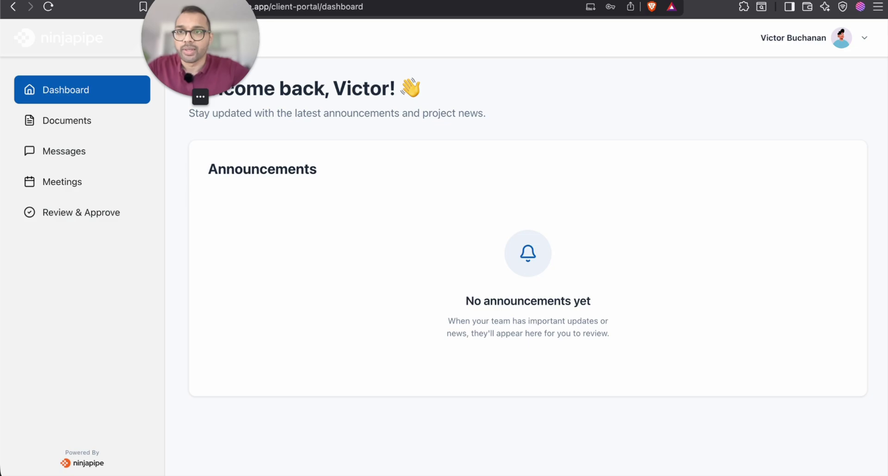
- Switch back to the contact record and add an announcement activity titled "Welcome to our agency!"
click(130, 0)
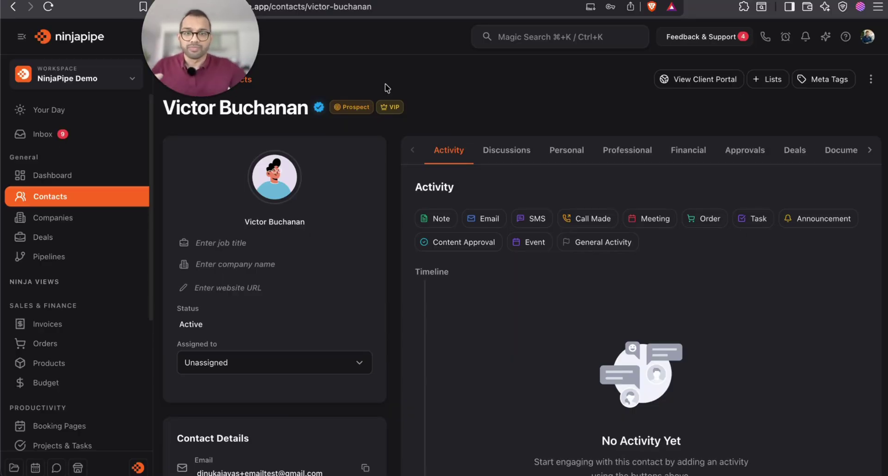
click(814, 225)
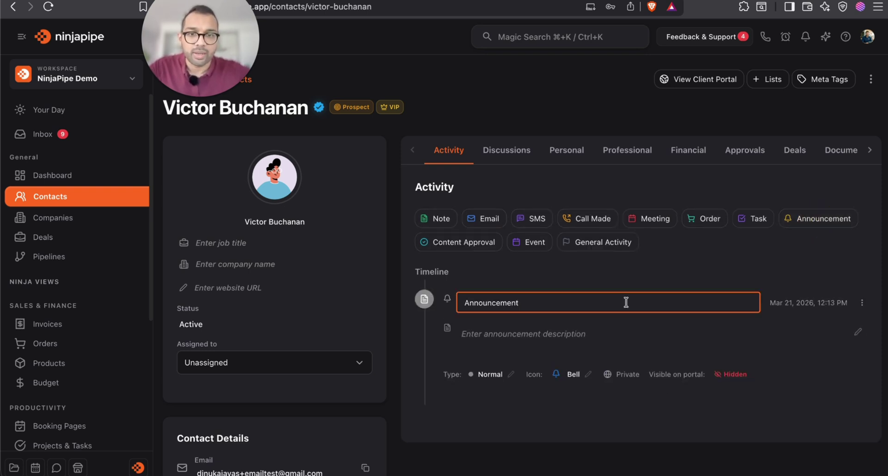
double_click(562, 306)
text(Welcome to our agency!)
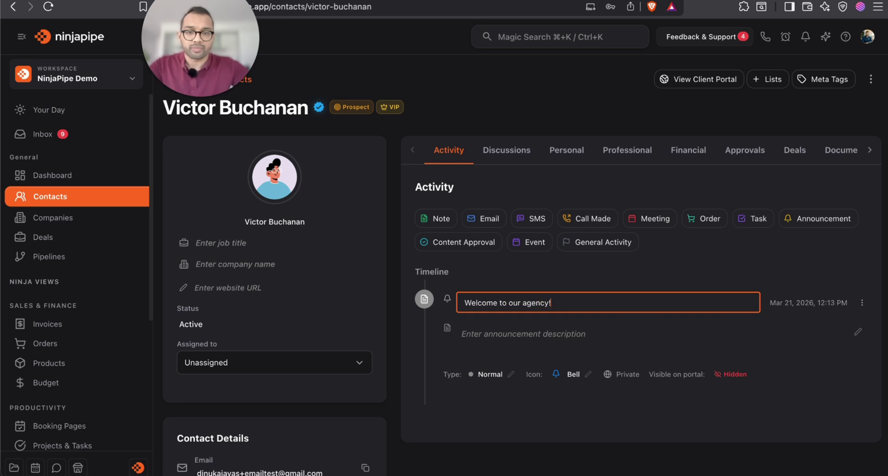
- Save the announcement description as "This is an exciting time for us! We are delighted to have you onboard!"
key(Return)
click(543, 335)
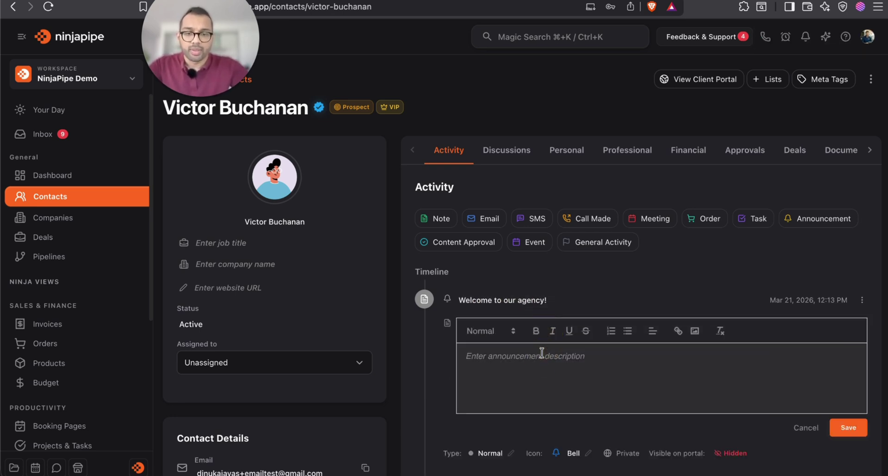
text(Th)
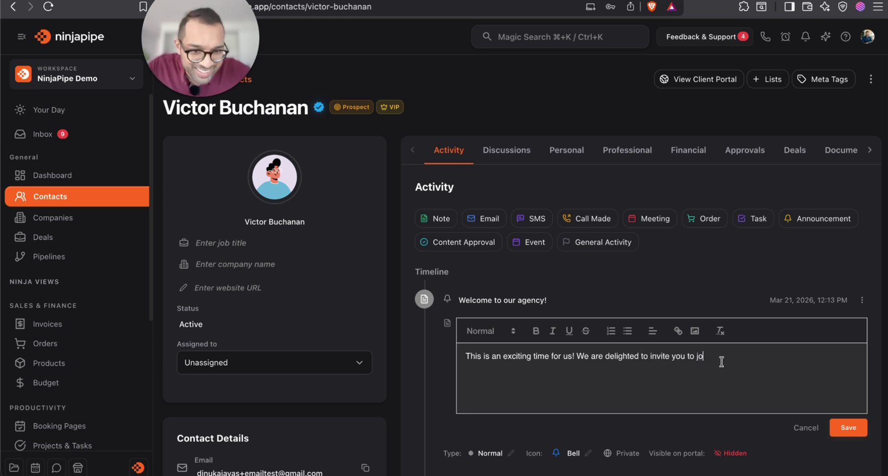
drag(722, 363, 650, 363)
key(BackSpace)
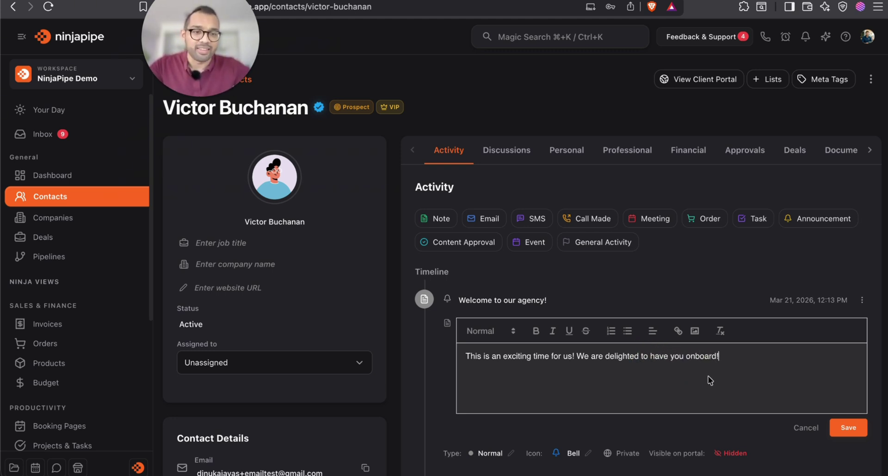
click(848, 428)
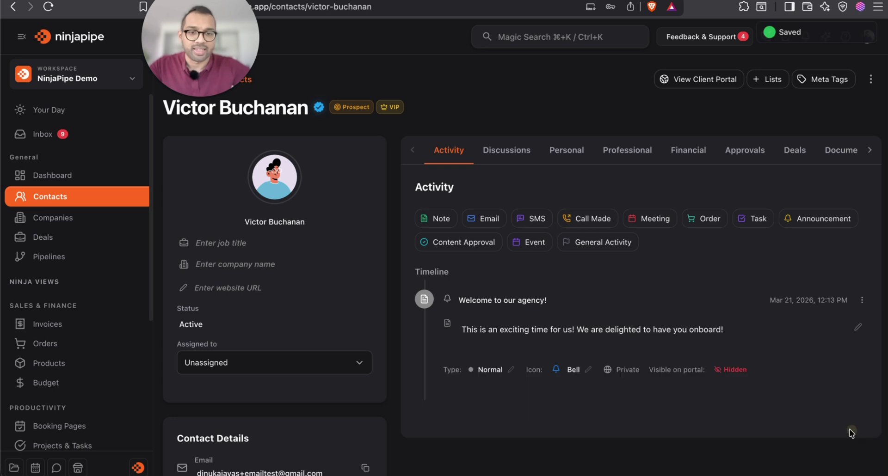
- Change the welcome announcement's icon to Building2 and save it
click(586, 376)
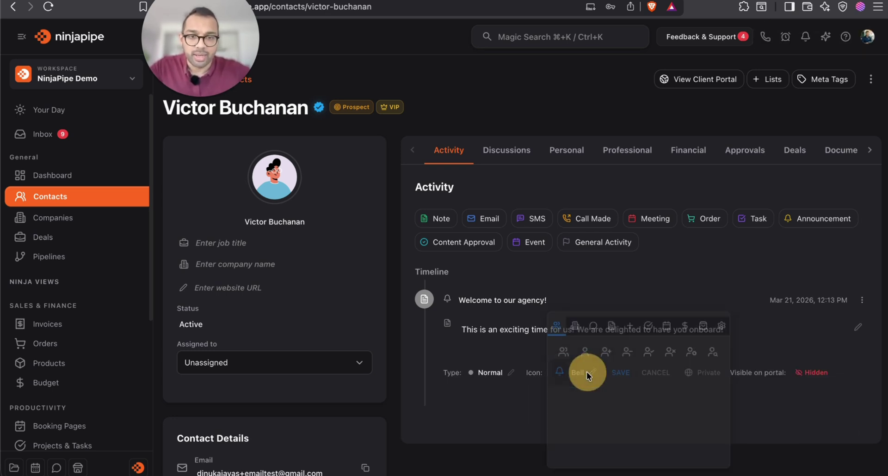
click(595, 325)
click(575, 323)
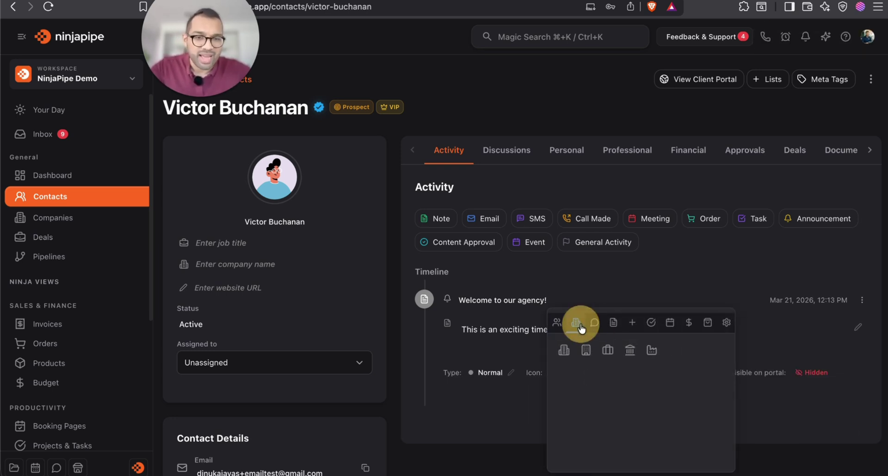
click(564, 350)
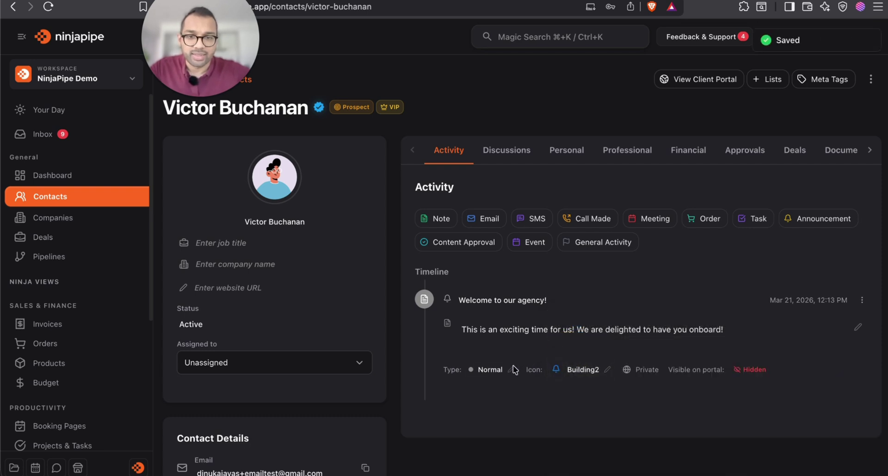
- Set the announcement's type to Success and make it visible on the portal
click(489, 370)
click(497, 374)
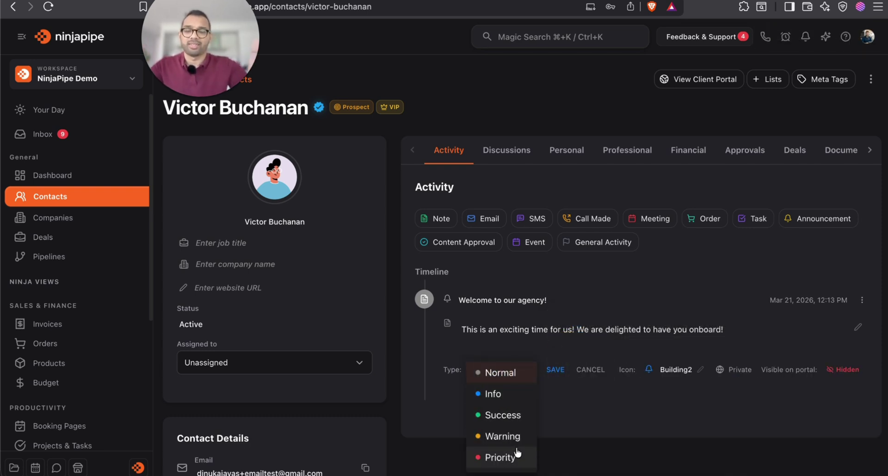
click(502, 415)
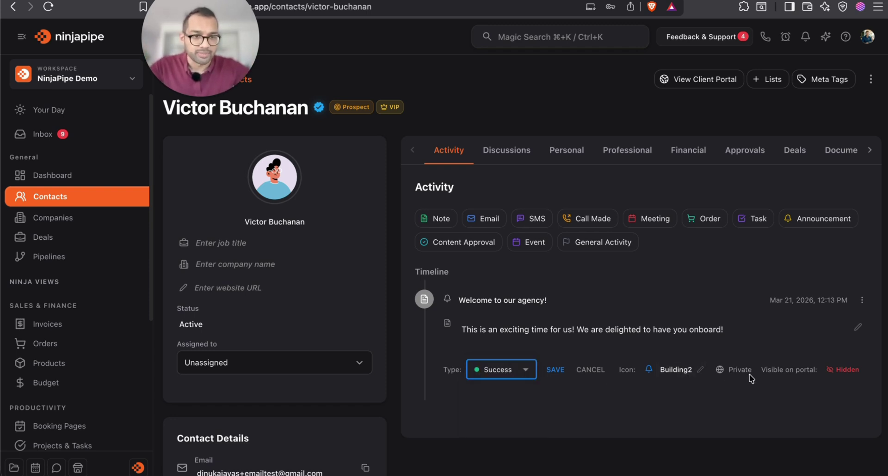
click(554, 370)
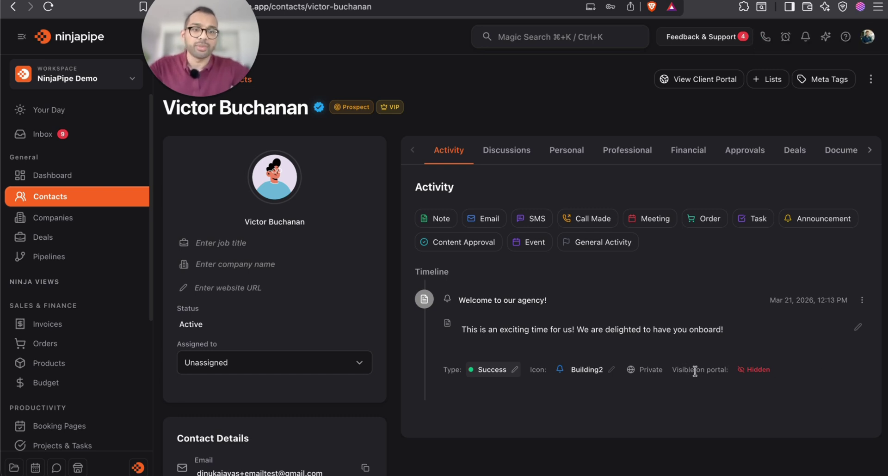
click(758, 370)
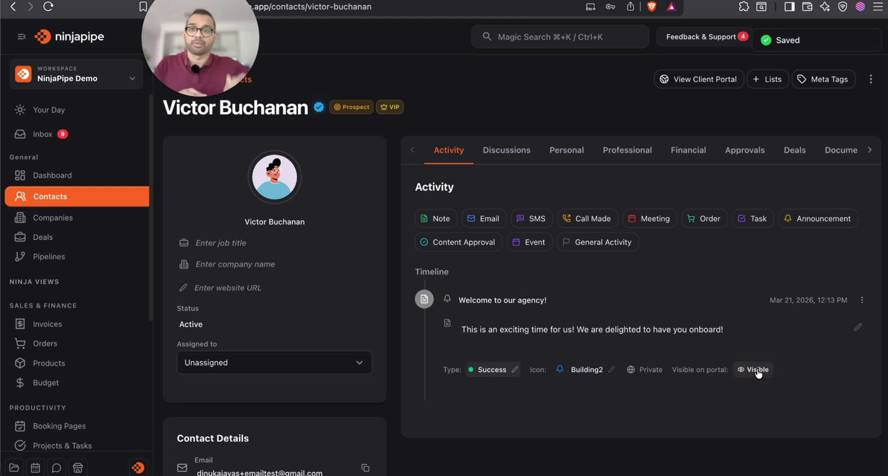
- Refresh the client portal dashboard to check the announcement, then return to the contact record
click(578, 3)
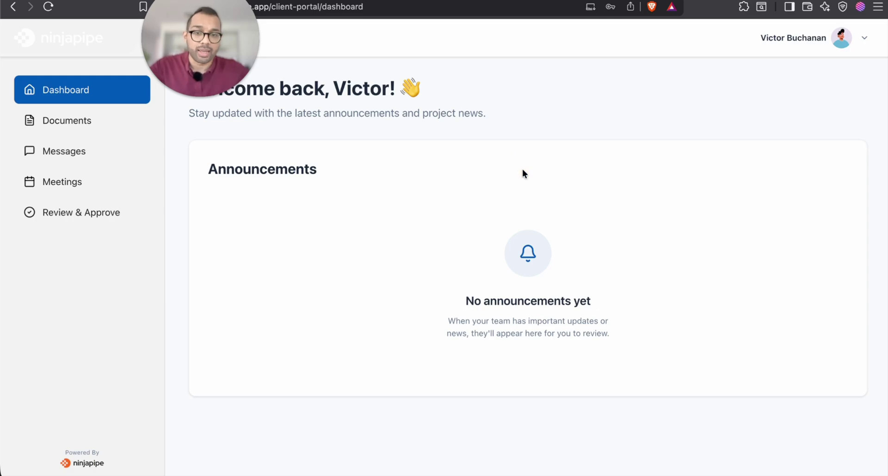
key(super+r)
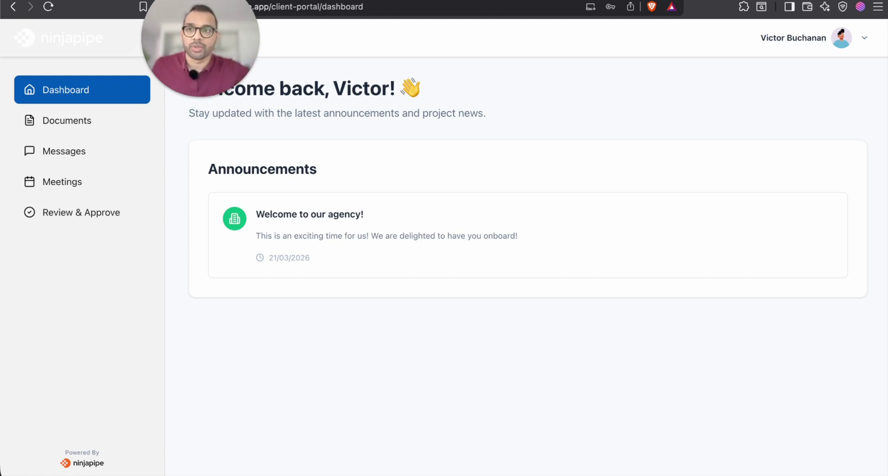
key(ctrl+shift+Tab)
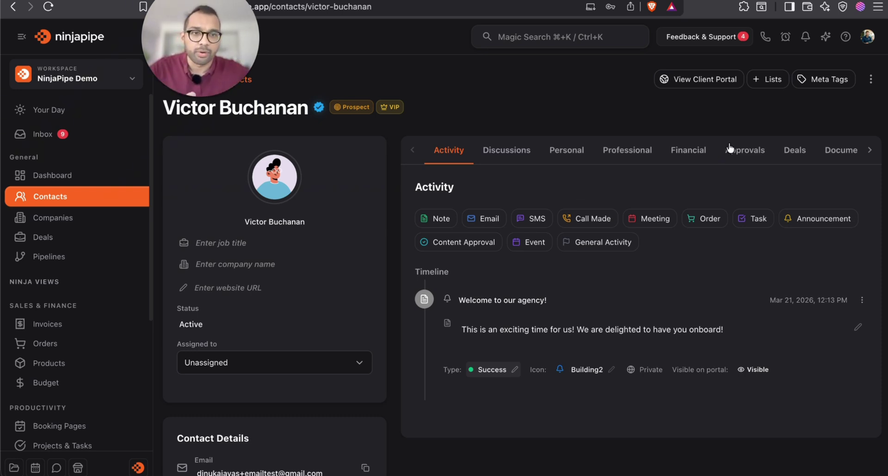
- Upload ninjapipe_icon_black.png from the ninjapipe_logo_package folder to the contact's documents
scroll(729, 149, right, 3)
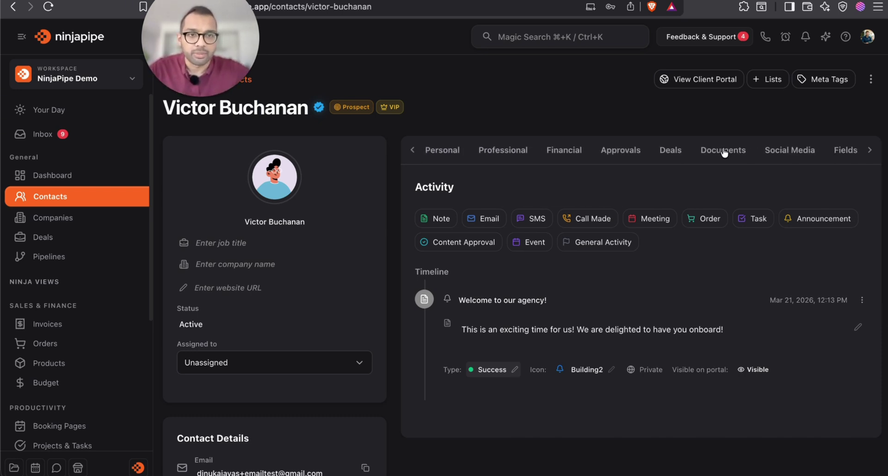
click(724, 153)
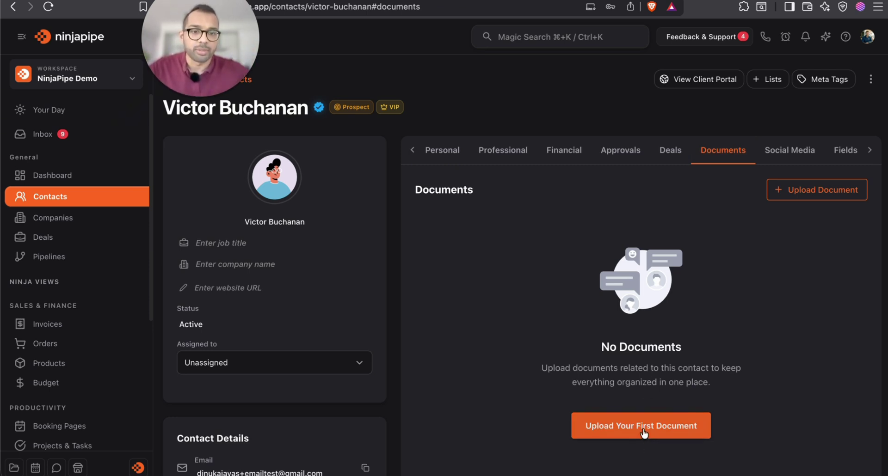
click(643, 430)
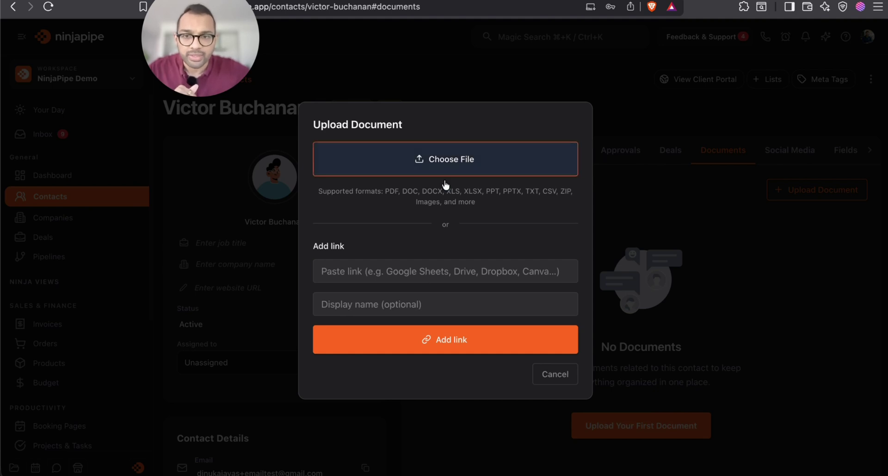
click(393, 278)
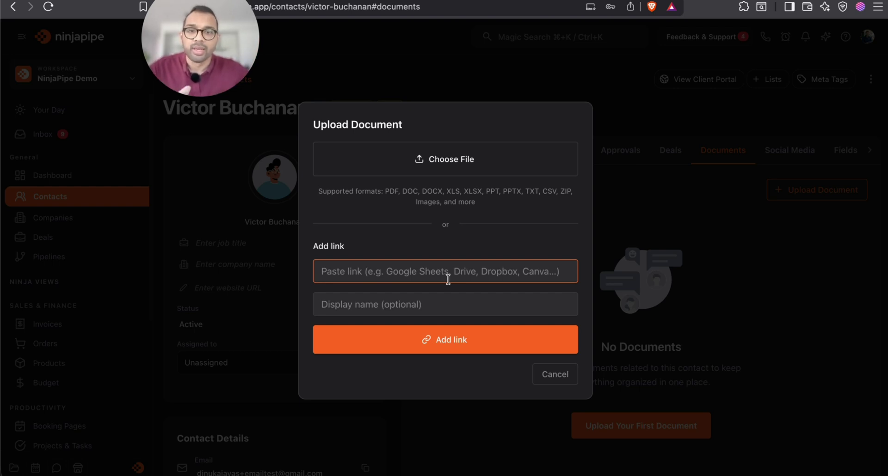
click(460, 194)
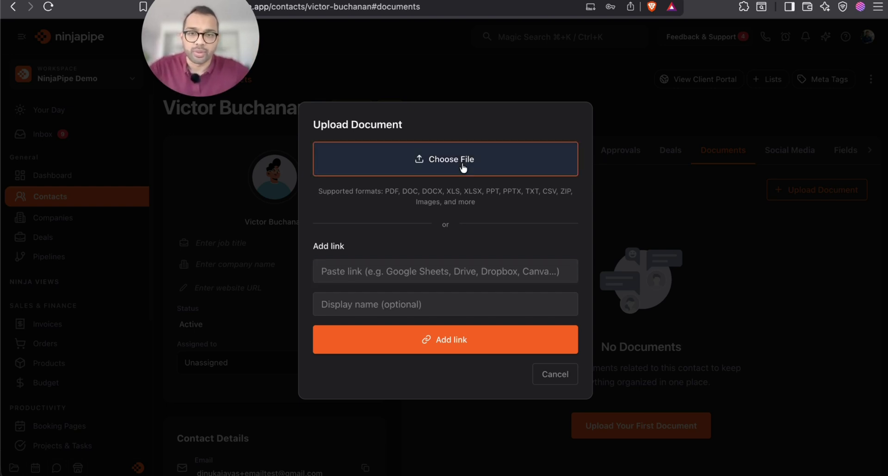
click(462, 167)
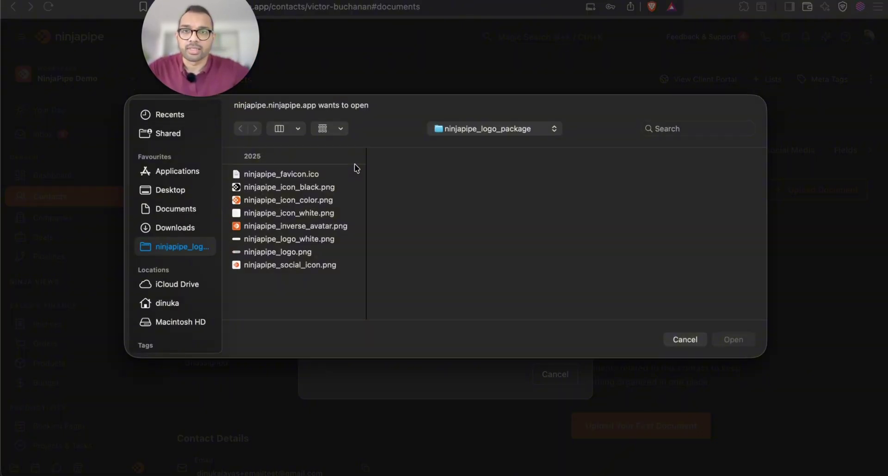
click(284, 188)
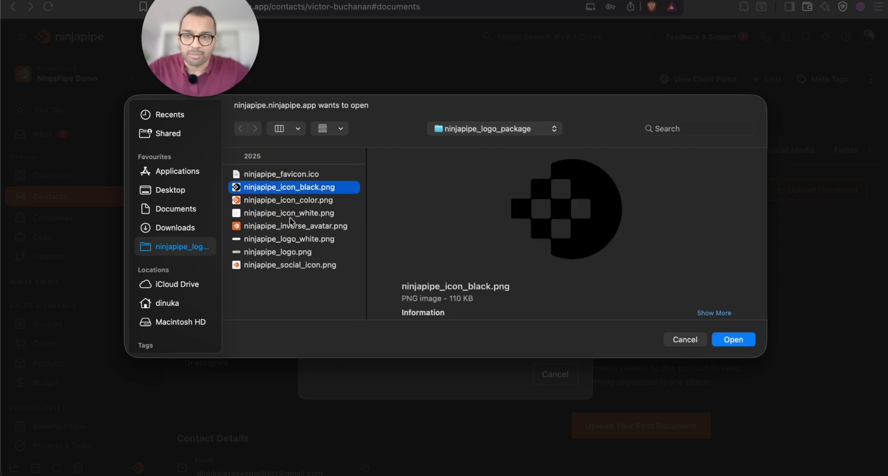
double_click(301, 188)
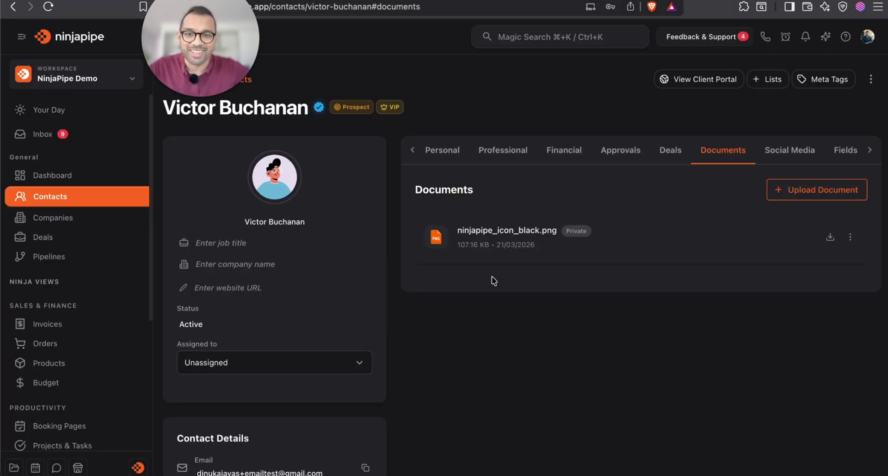
- Upload ninjapipe_logo.png and ninjapipe_social_icon.png to the contact's documents
click(817, 189)
click(456, 159)
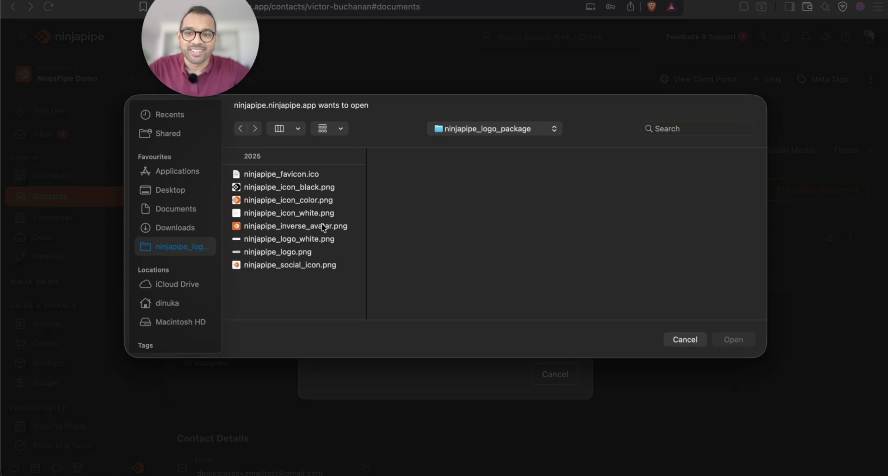
double_click(279, 255)
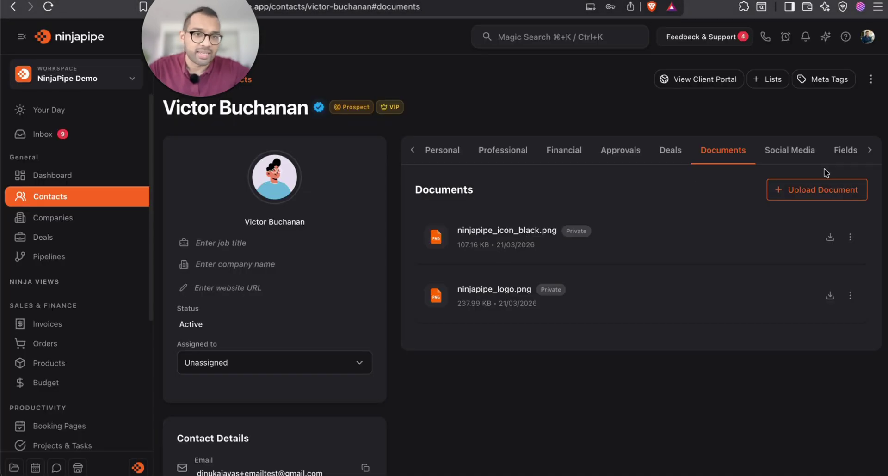
click(808, 190)
click(438, 173)
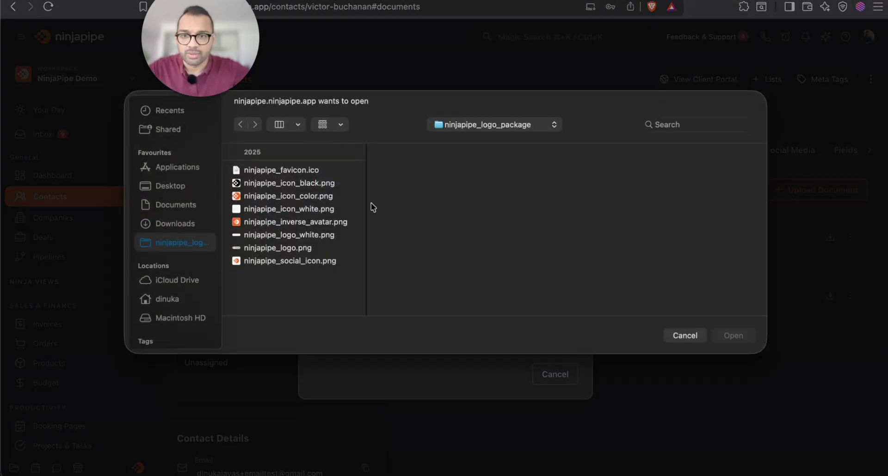
double_click(297, 262)
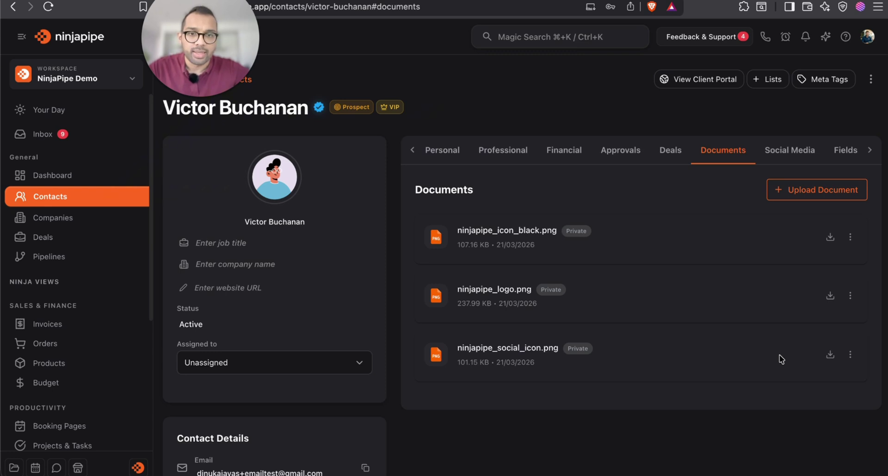
- Share ninjapipe_icon_black.png and ninjapipe_logo.png to the client portal, leaving ninjapipe_social_icon.png private
mouse_move(581, 232)
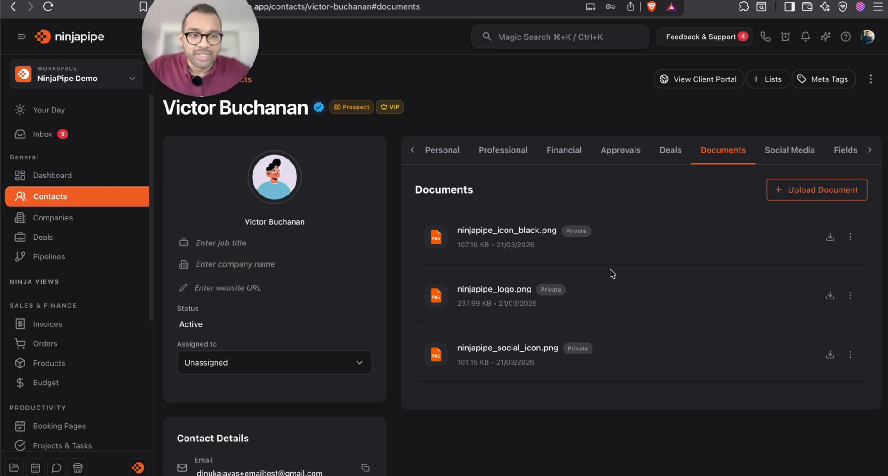
click(851, 238)
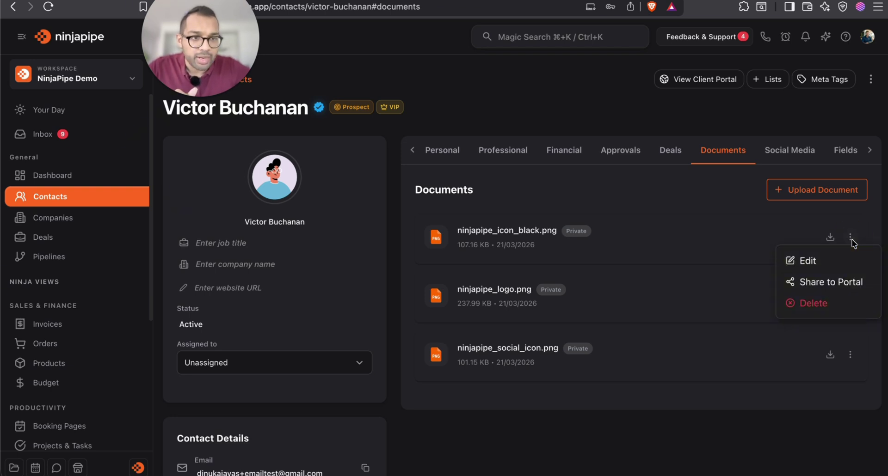
click(839, 285)
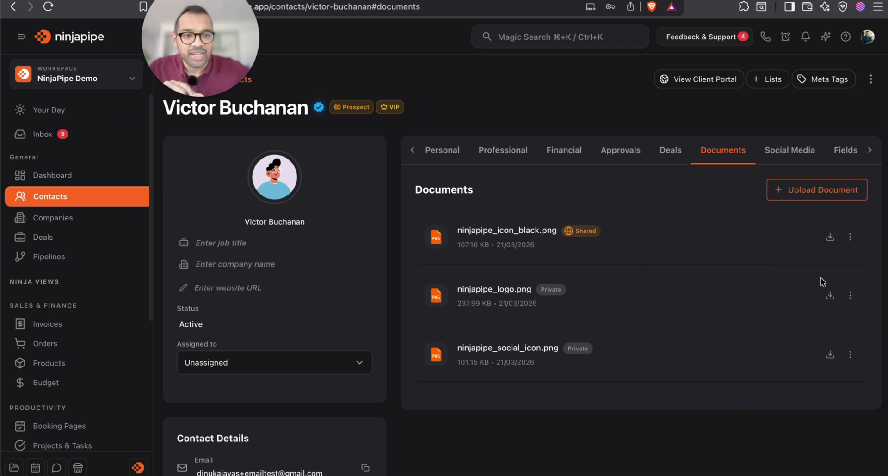
click(847, 301)
click(834, 341)
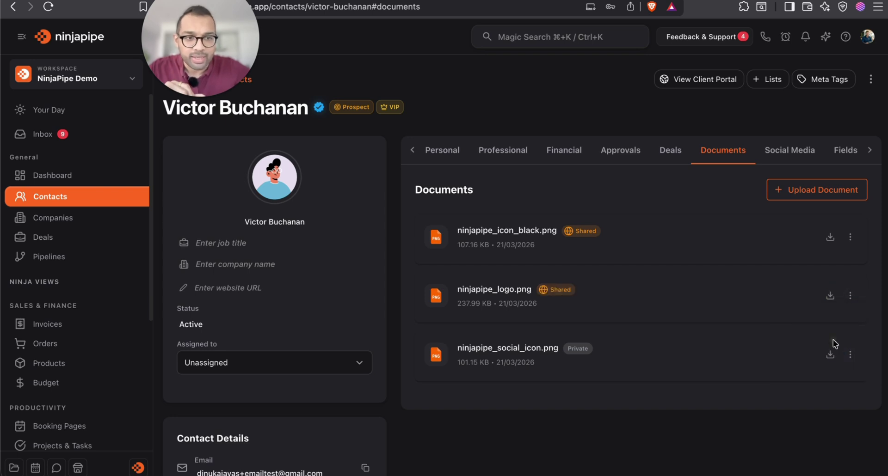
click(850, 356)
click(694, 410)
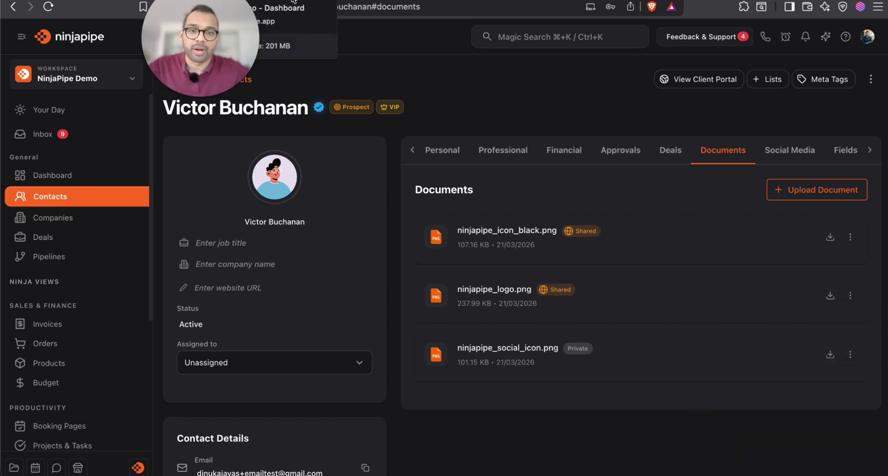
- Switch to the client portal and check its shared documents
click(277, 7)
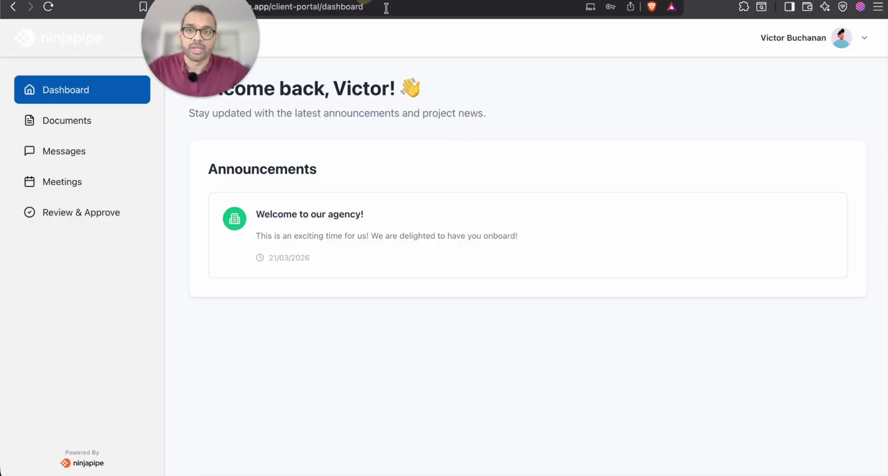
click(95, 124)
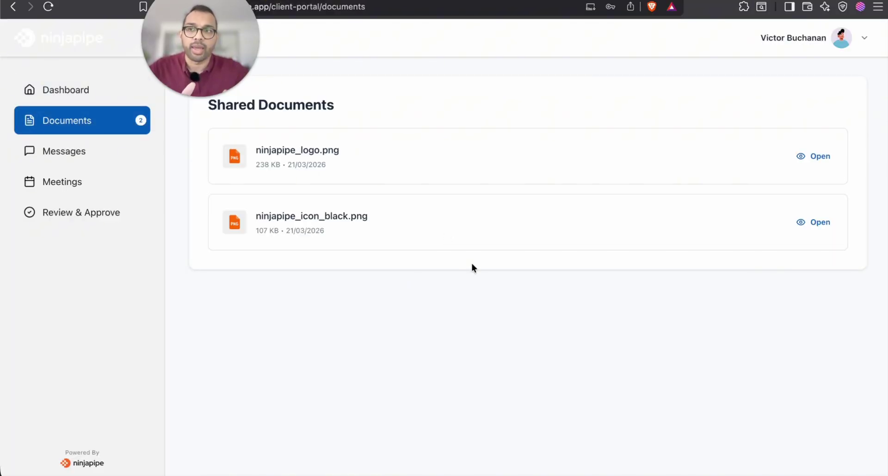
mouse_move(214, 97)
- Return to the contact's documents and stop sharing ninjapipe_icon_black.png to the portal
click(483, 1)
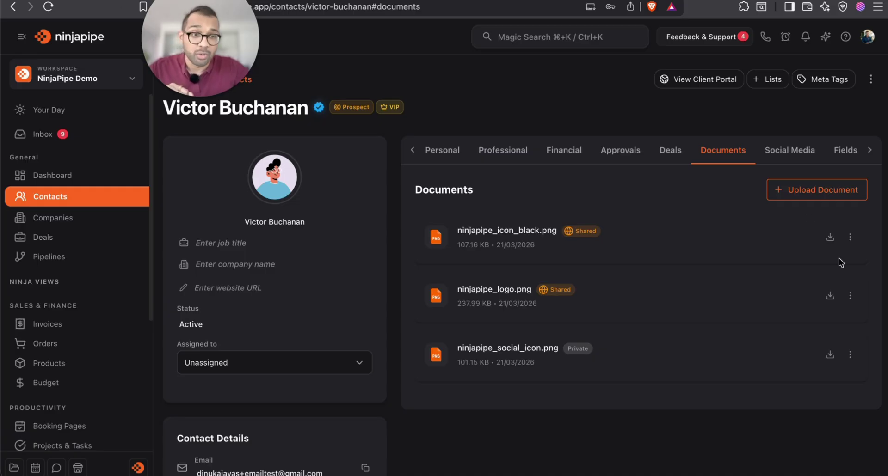
click(851, 240)
click(826, 279)
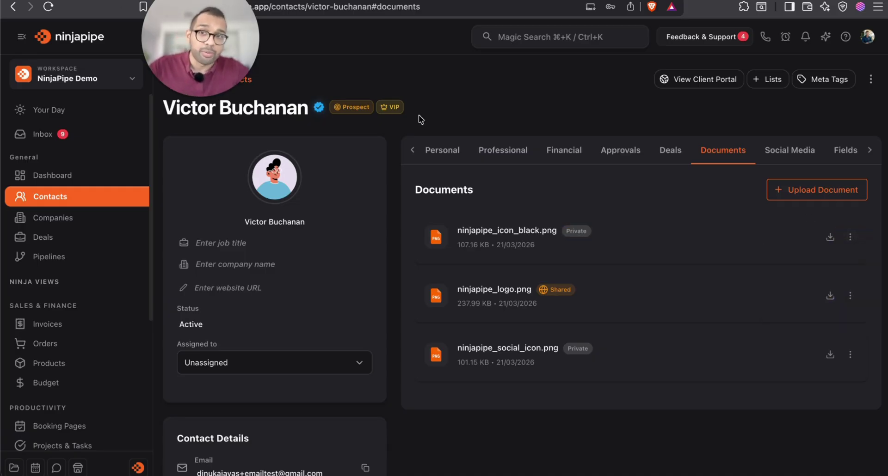
- Switch to the client portal and check its document list again after the sharing change
key(ctrl+Tab)
click(100, 89)
click(89, 119)
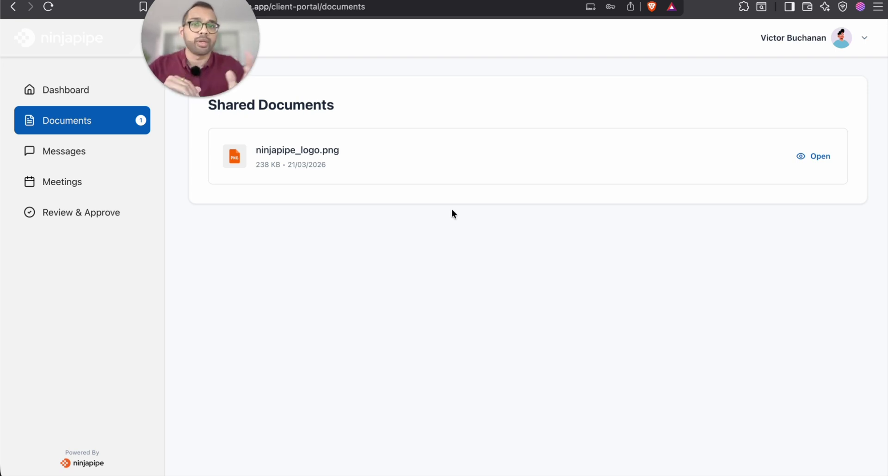
- Return to the workspace and start a new client chat with the portal contact, found by first name among the contacts
click(105, 1)
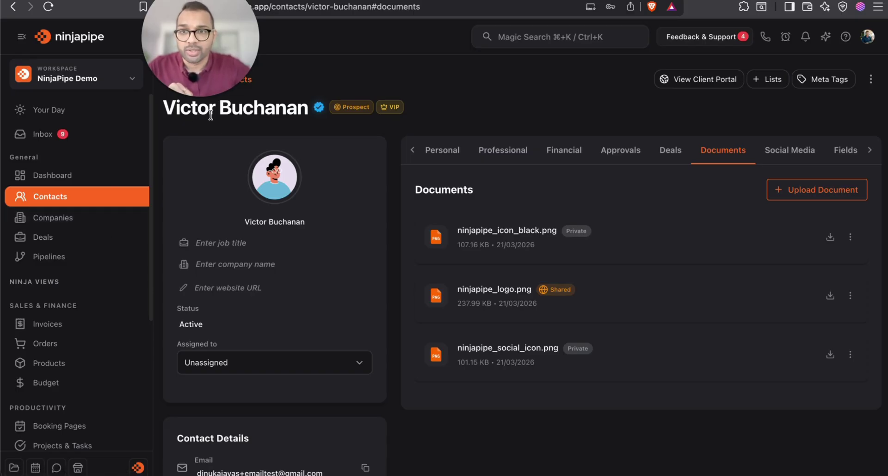
click(56, 469)
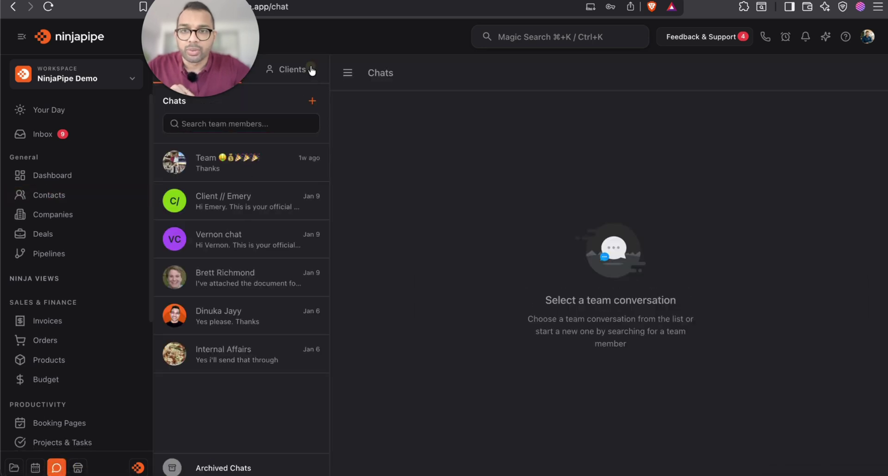
click(314, 71)
click(312, 101)
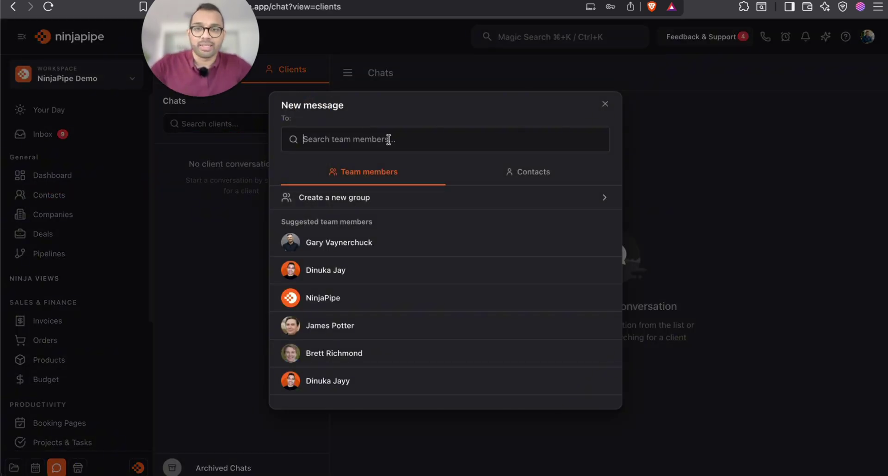
click(418, 139)
text(Victo)
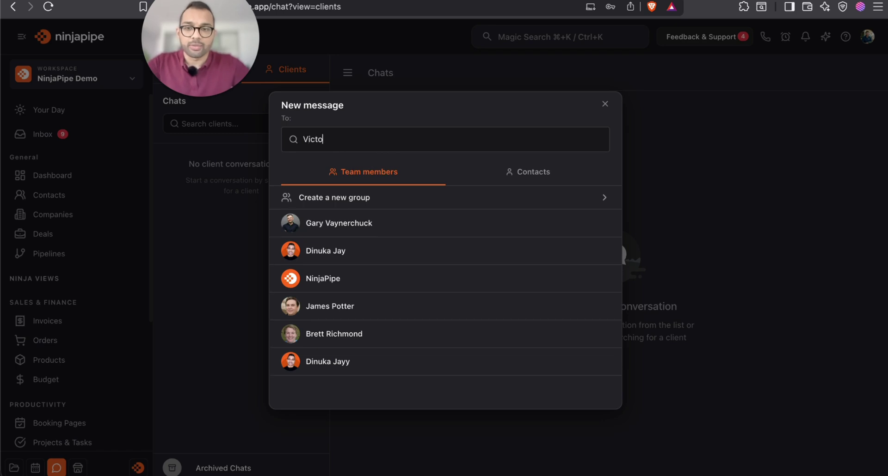
text(r)
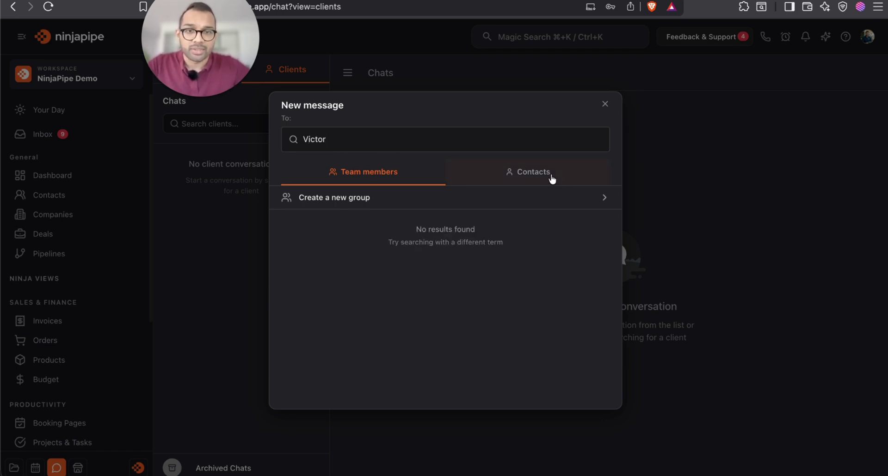
click(547, 174)
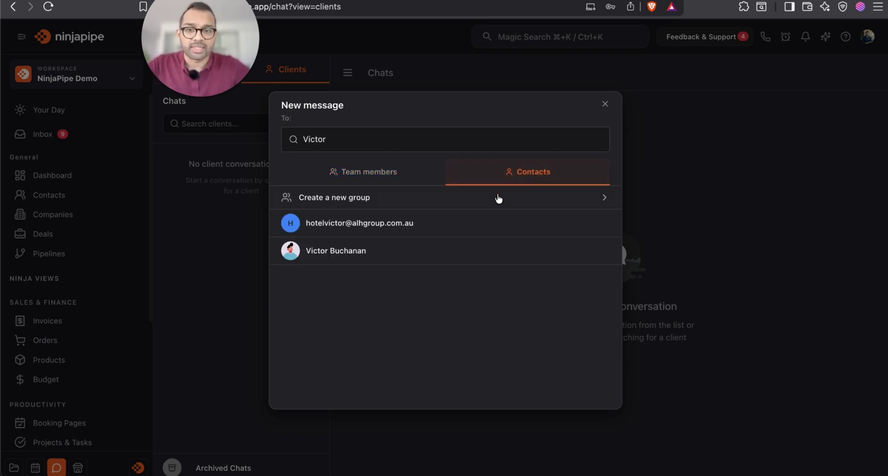
click(391, 254)
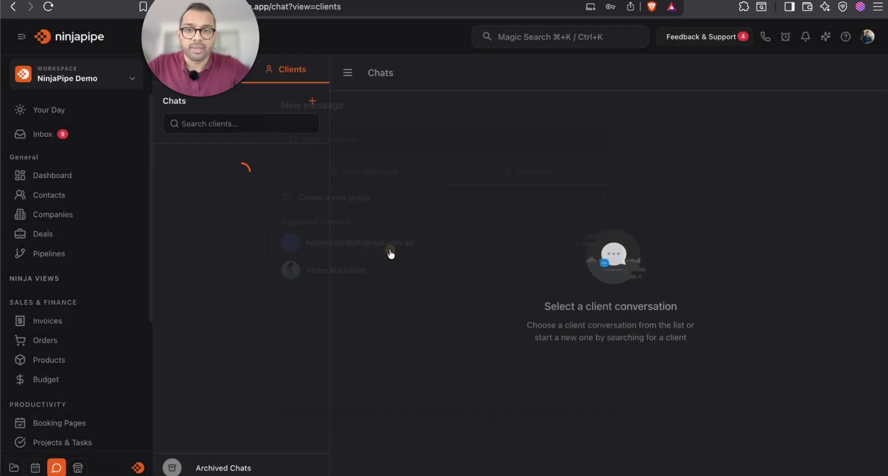
- Send the client a chat message greeting them by first name, followed by "Happy to connect :)"
click(499, 462)
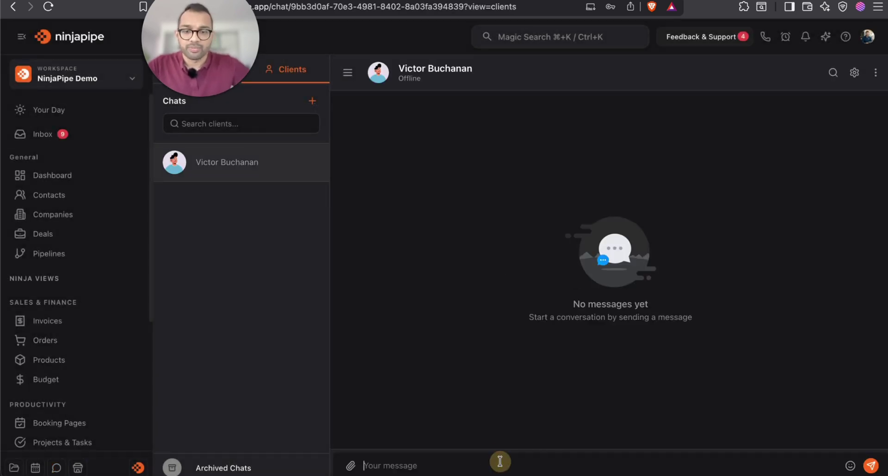
text(Hi Victor)
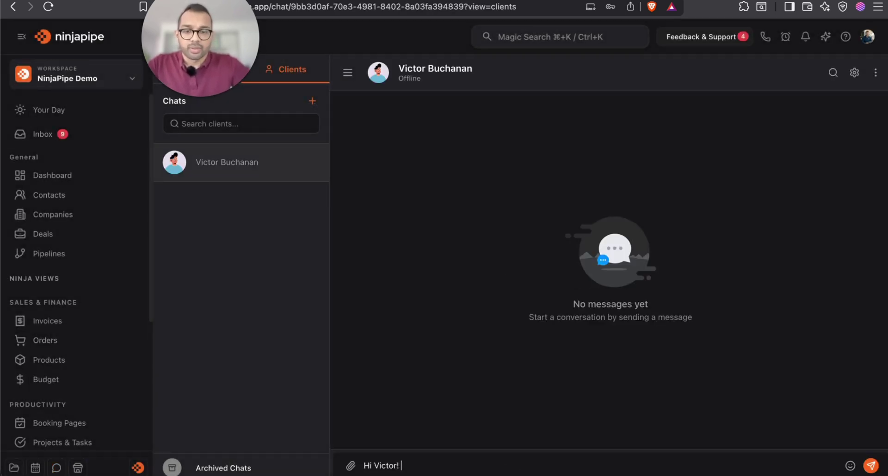
text(! Hapy t)
key(BackSpace)
key(BackSpace)
key(BackSpace)
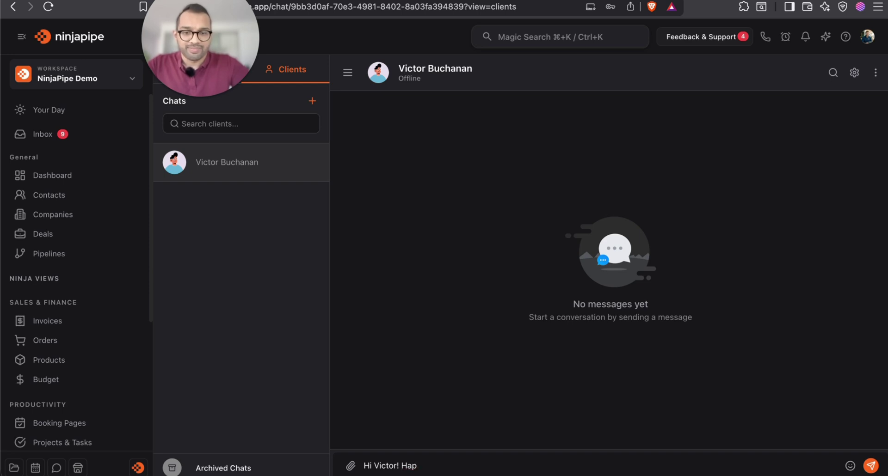
text(py to connect :))
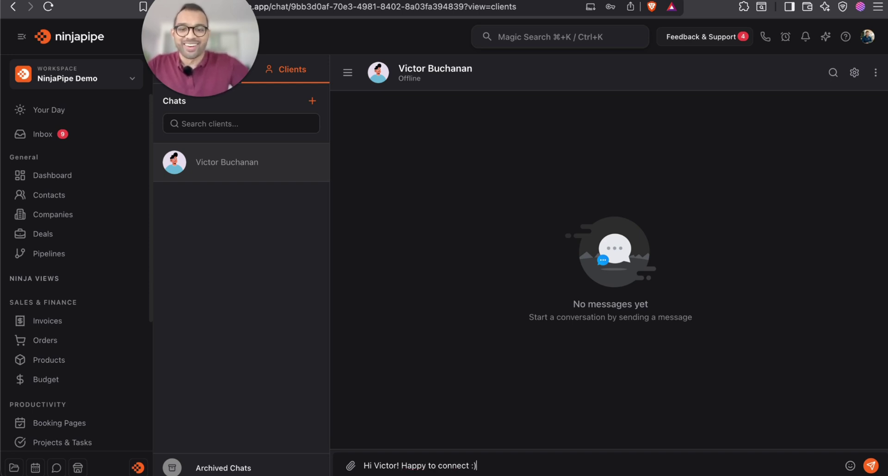
key(Return)
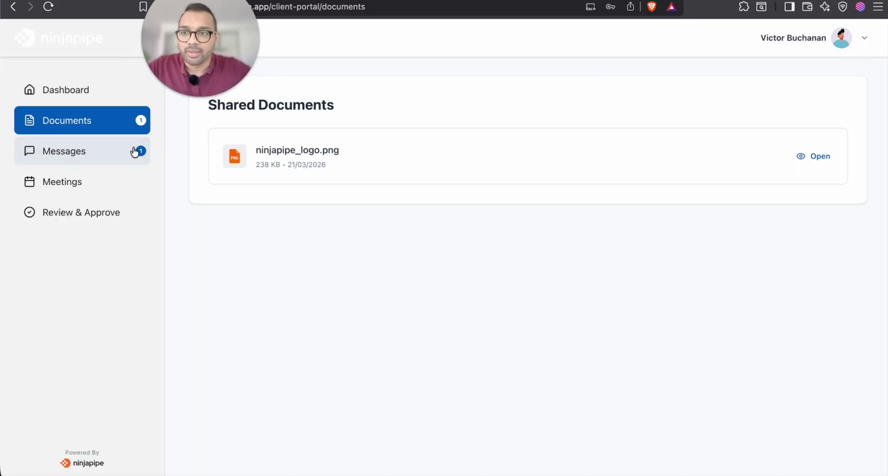
- In the client portal's messages, reply to the team member with "Hi", their first name and "good to connect"
click(120, 160)
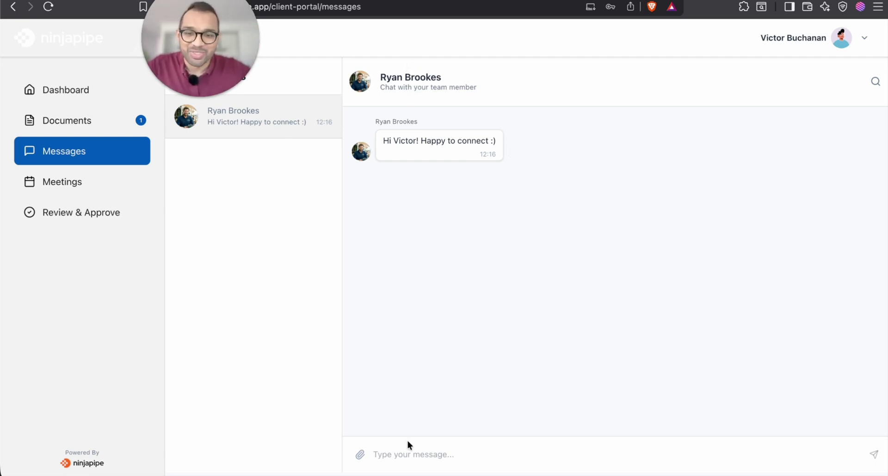
click(410, 455)
text(H)
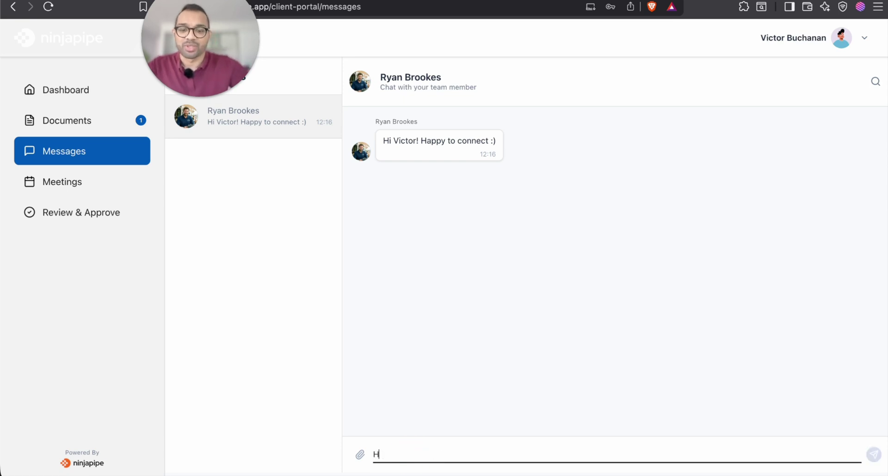
text(i Ryan good to connect)
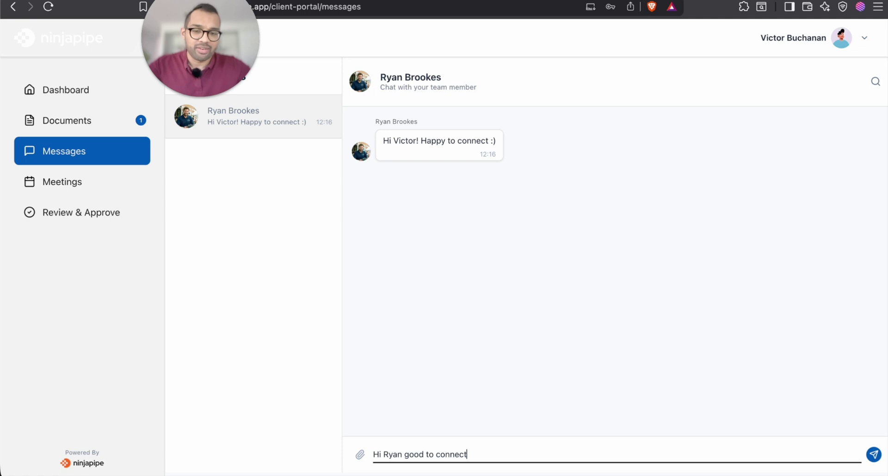
key(Return)
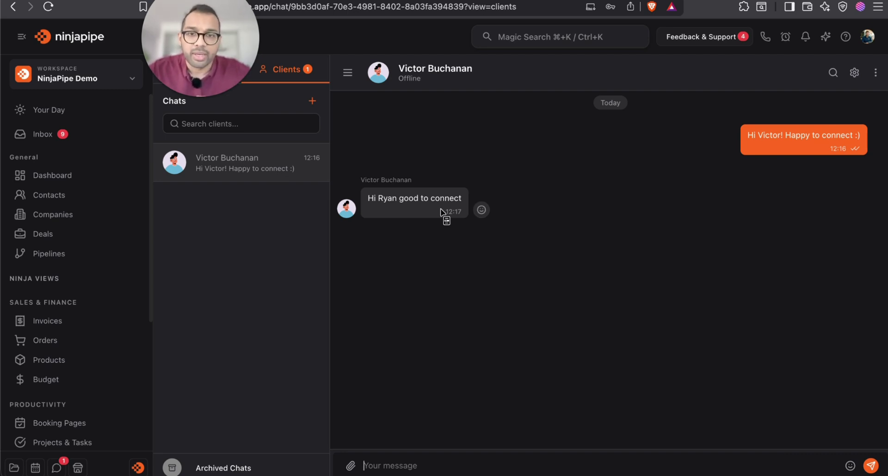
- React to the client's reply with a heart in the workspace chat, and view the client portal's meetings
click(481, 210)
click(444, 188)
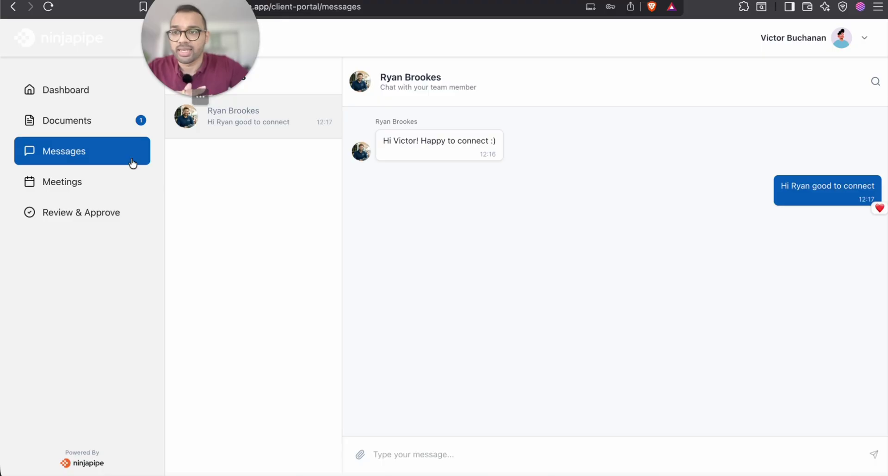
click(118, 175)
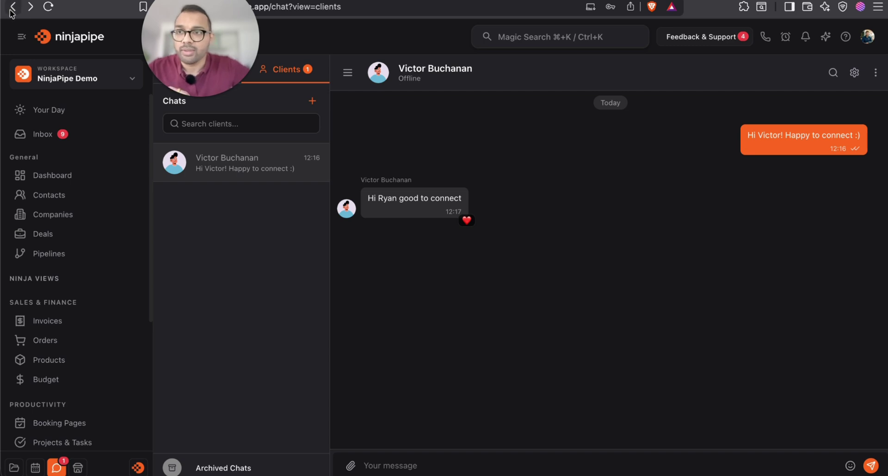
- Return to the workspace and open the client's record from the list of all contacts
click(73, 196)
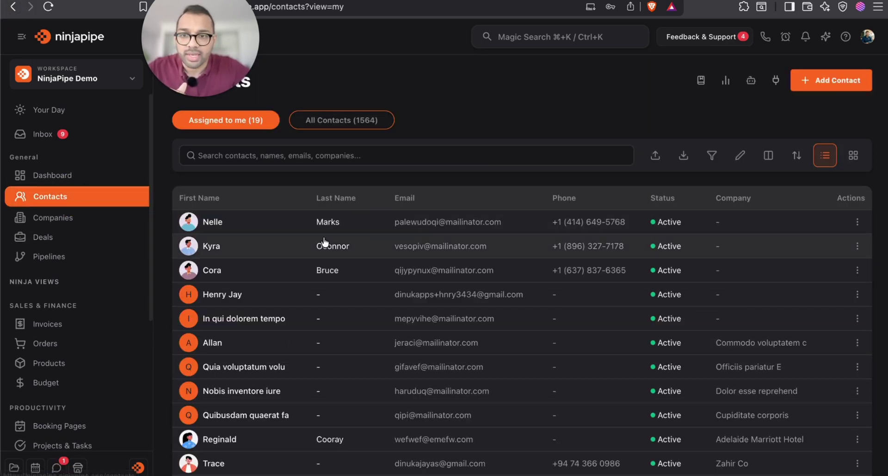
click(342, 121)
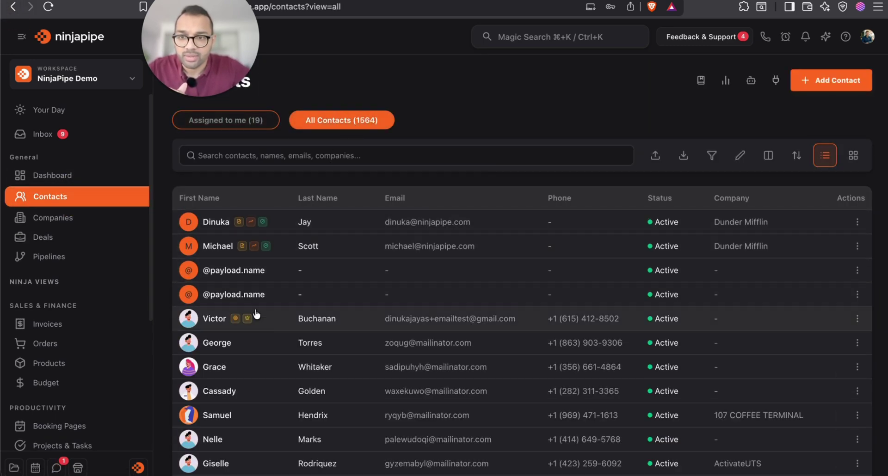
click(292, 321)
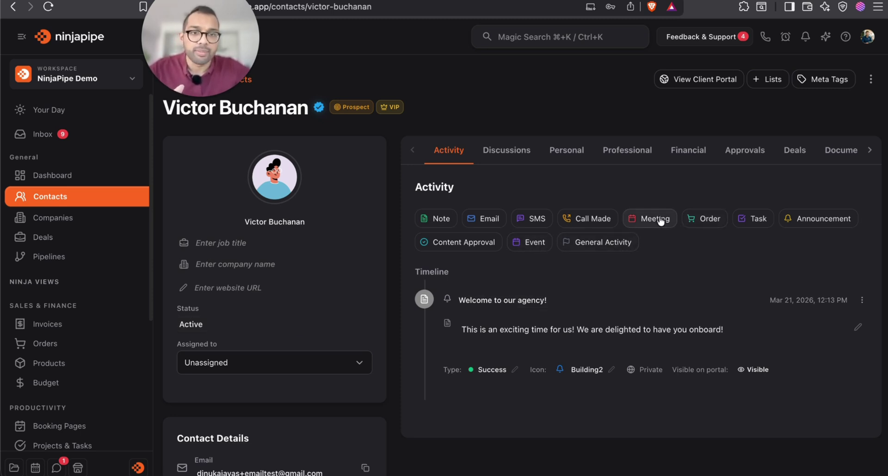
- Open the workspace calendar and start a new event on 17 March 2026
click(36, 468)
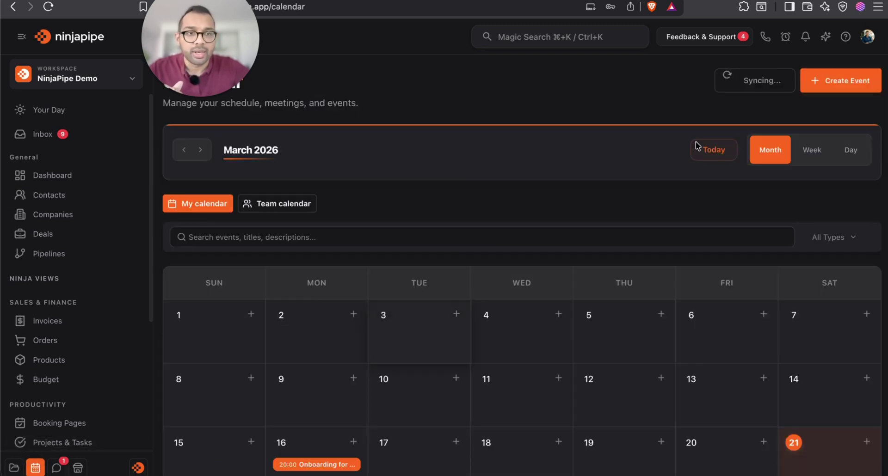
scroll(404, 355, down, 5)
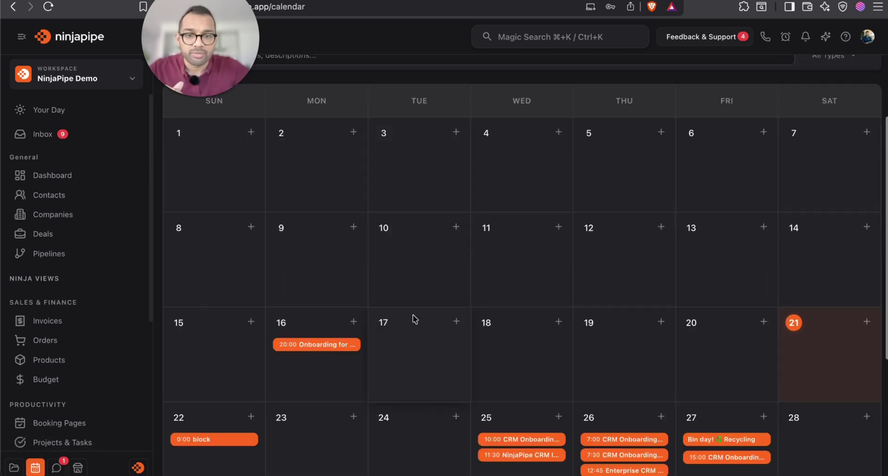
scroll(416, 319, up, 1)
click(456, 358)
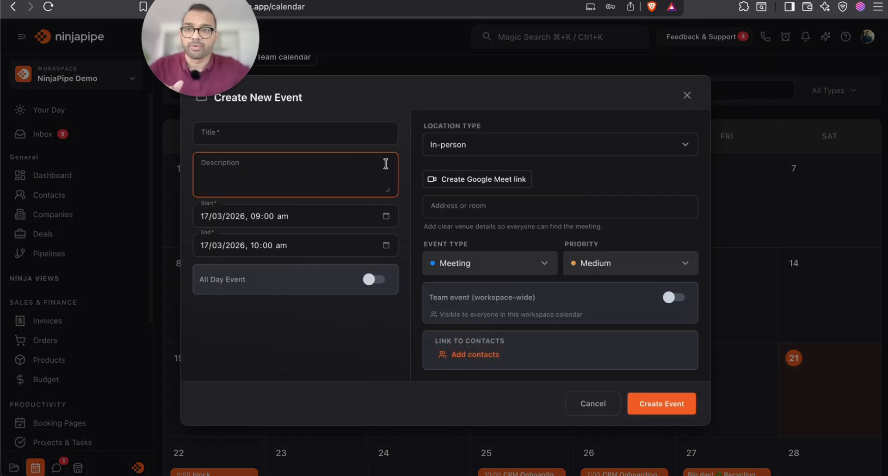
- Title the event "Onboarding call //" followed by the client's first name, and copy the title into the description
click(344, 127)
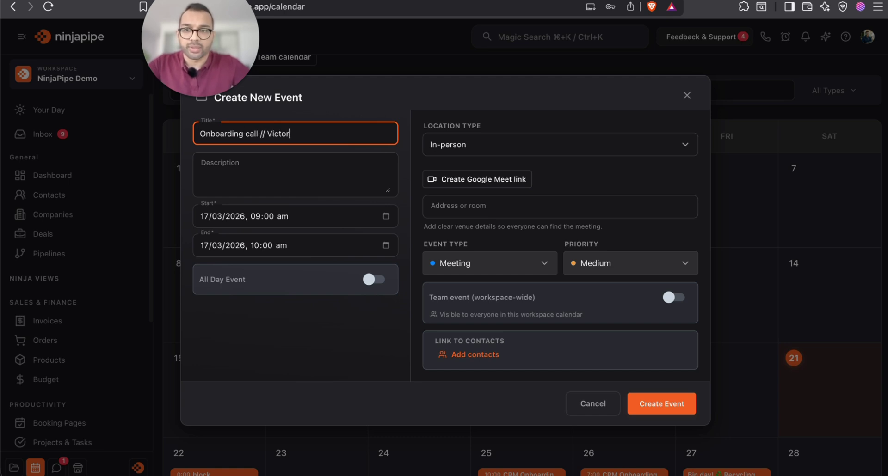
triple_click(347, 132)
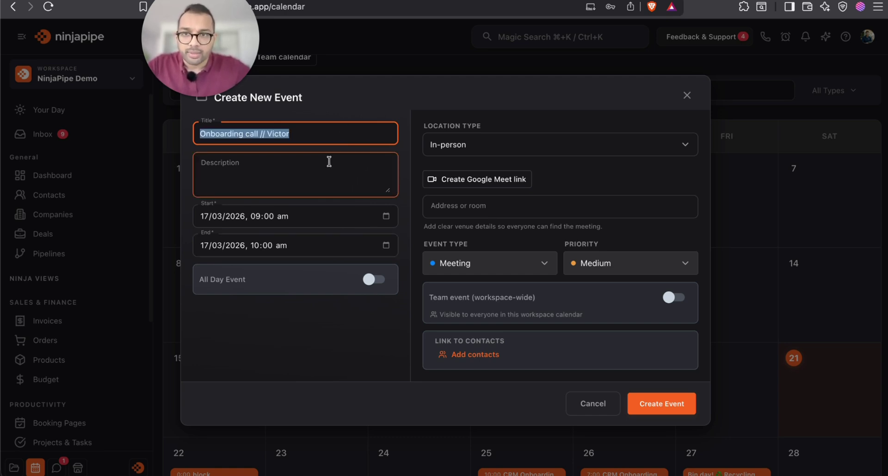
key(ctrl+c)
click(327, 170)
key(ctrl+v)
- Set the event's start to 18/03/2026, 11:00 am
click(386, 216)
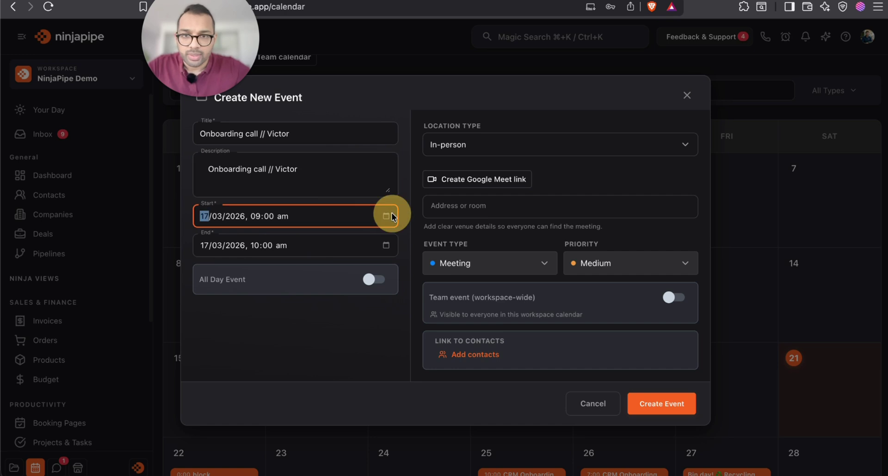
click(386, 217)
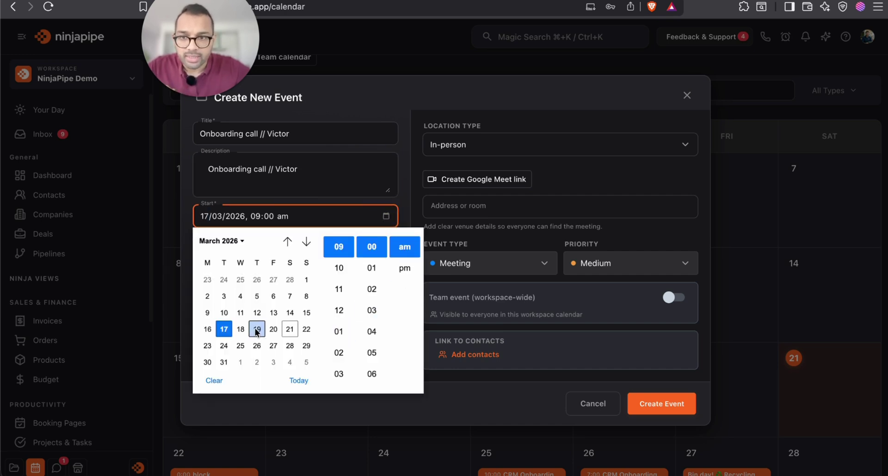
click(241, 329)
click(341, 292)
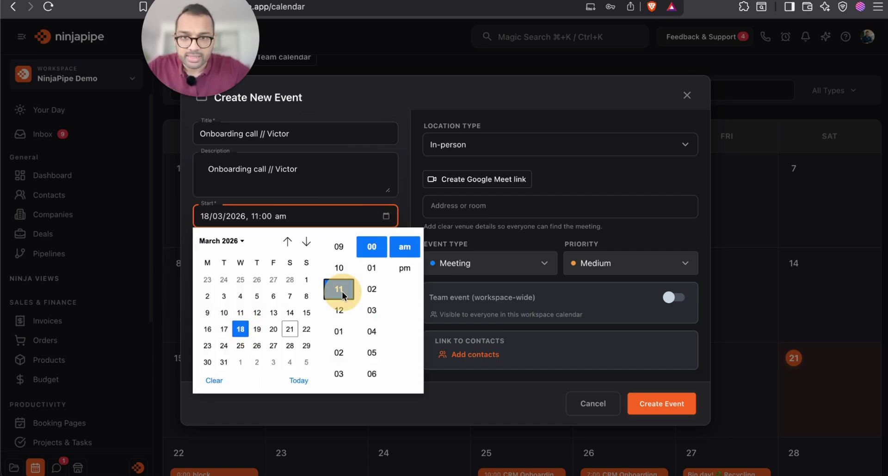
click(412, 252)
click(411, 213)
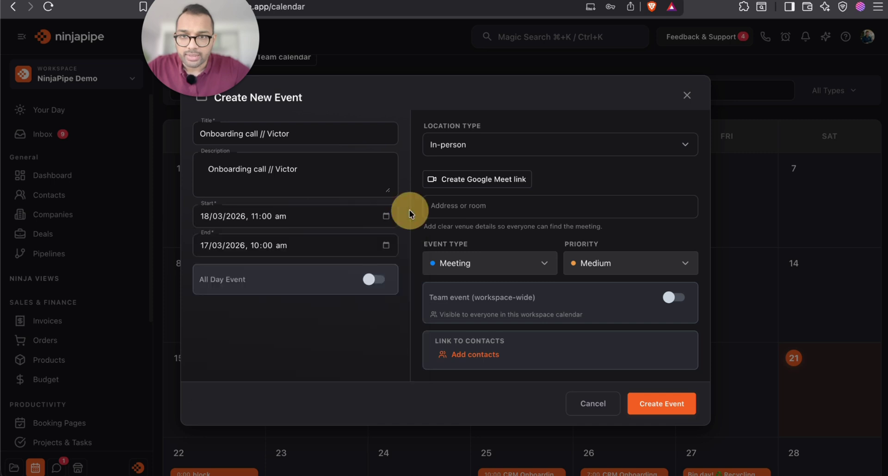
- Set the event's end to 18/03/2026, 12:00 pm
click(387, 248)
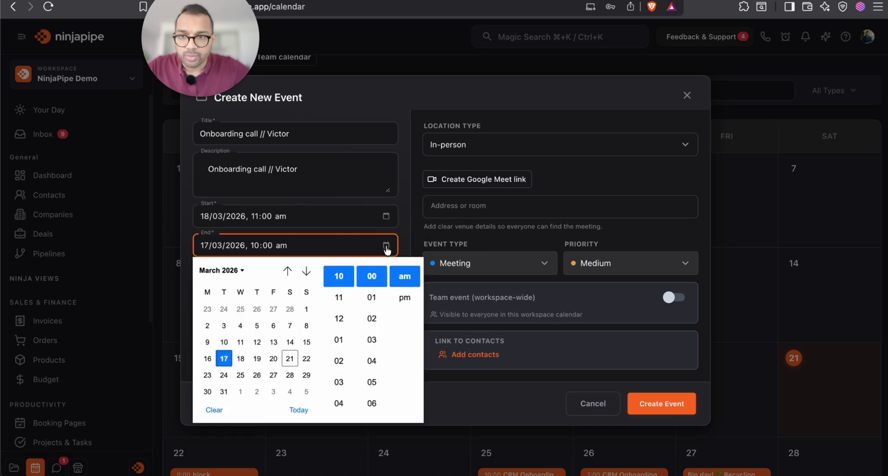
click(240, 359)
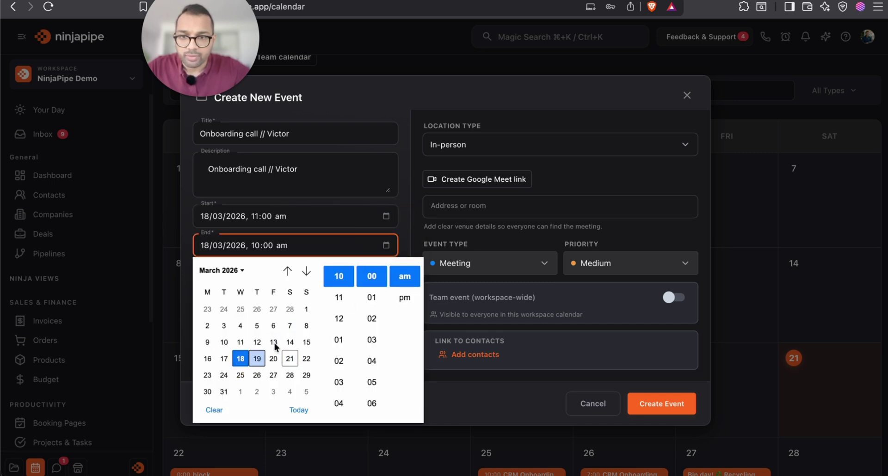
click(340, 318)
click(413, 239)
click(386, 245)
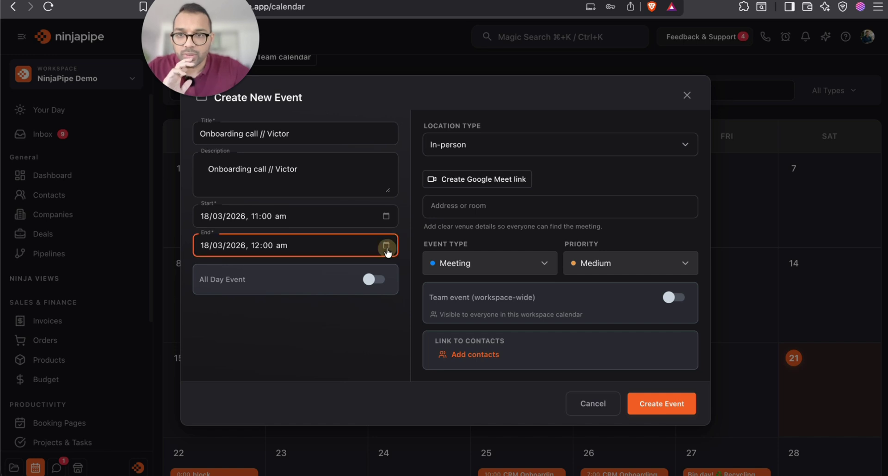
click(404, 298)
click(400, 240)
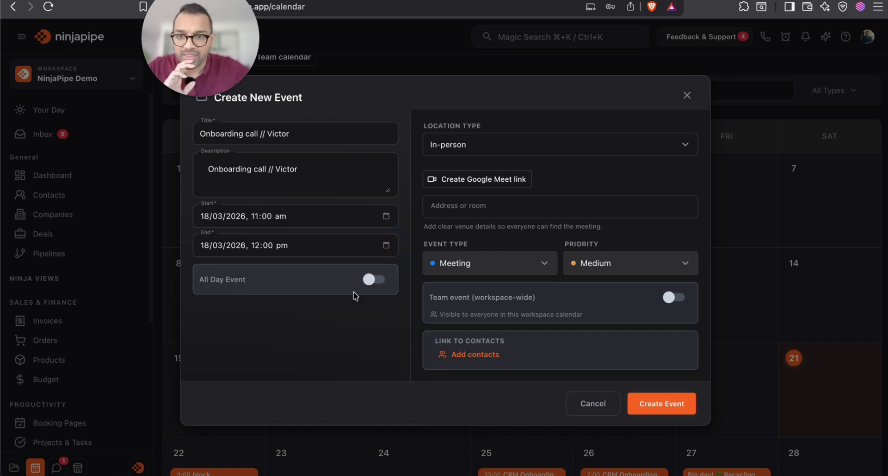
- Make the event an online meeting with a generated Google Meet link and set its priority to High
click(533, 145)
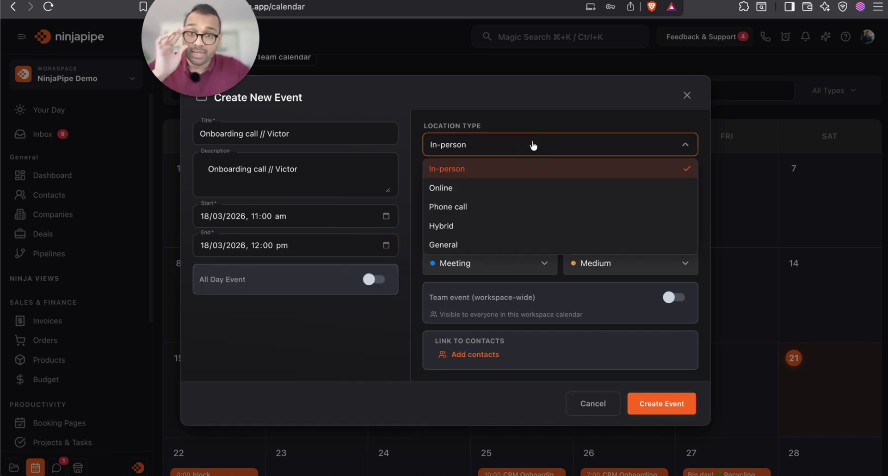
click(520, 186)
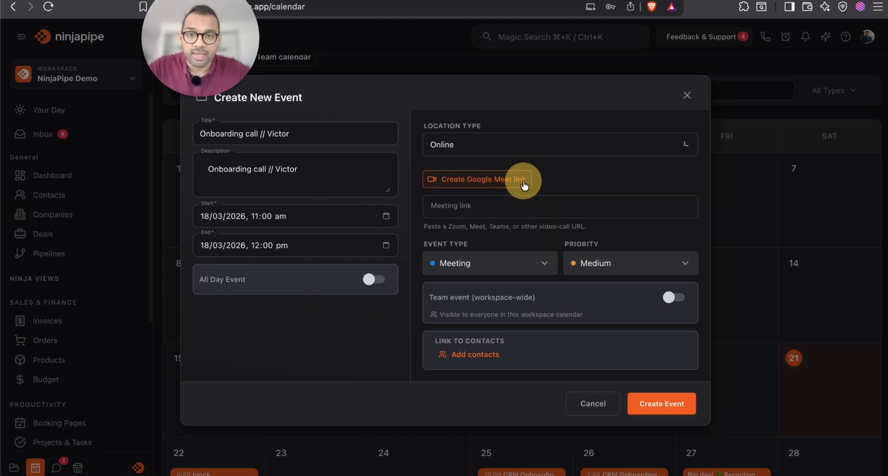
click(508, 185)
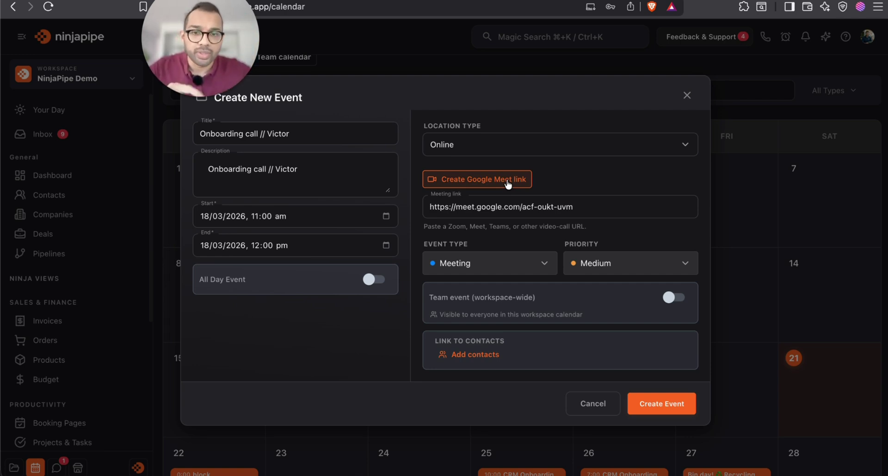
click(586, 264)
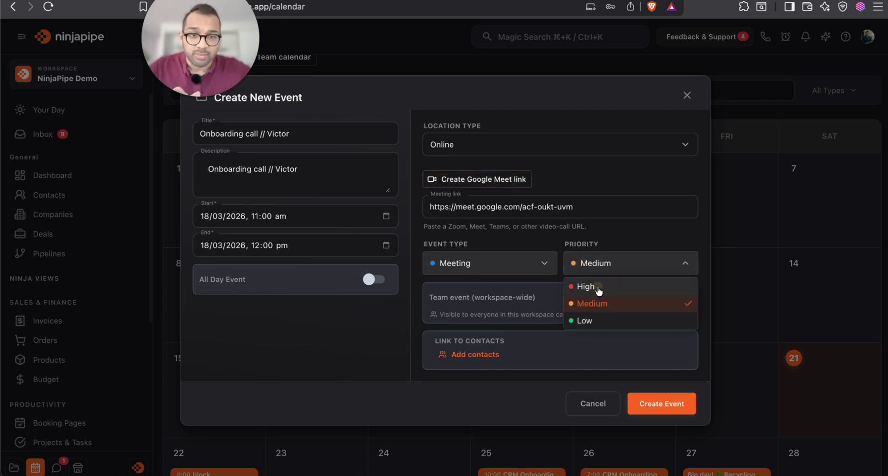
click(597, 285)
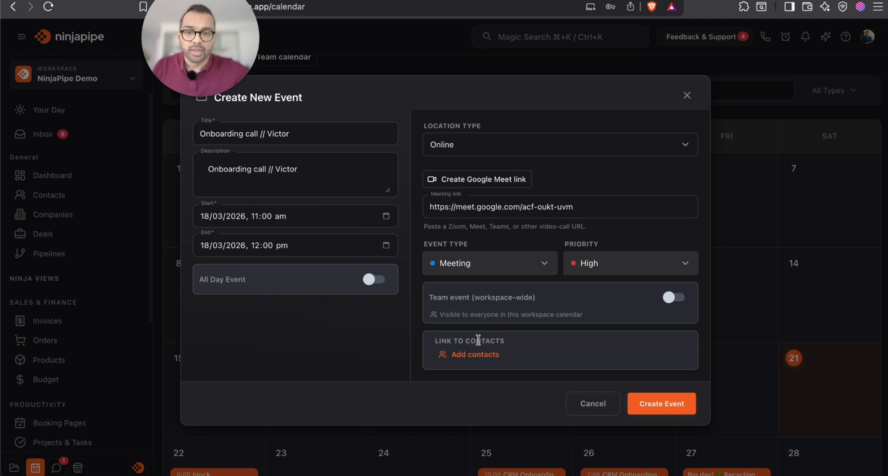
- Link the client's contact to the event and create the event
click(467, 355)
click(403, 151)
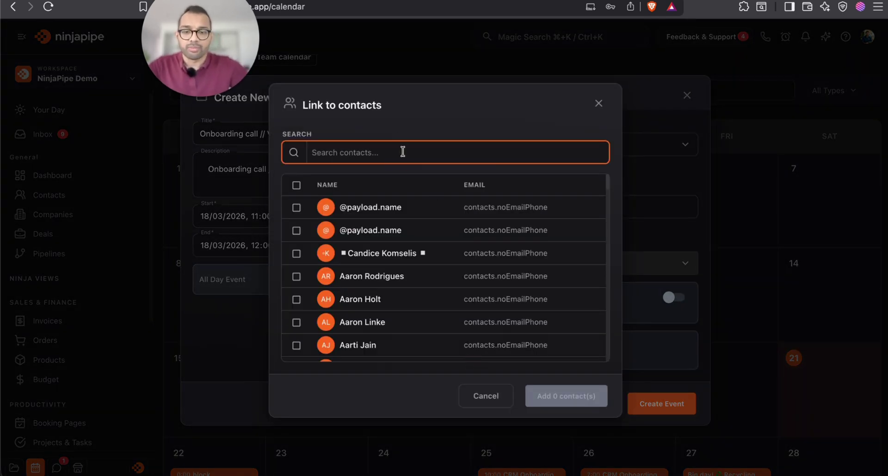
click(399, 244)
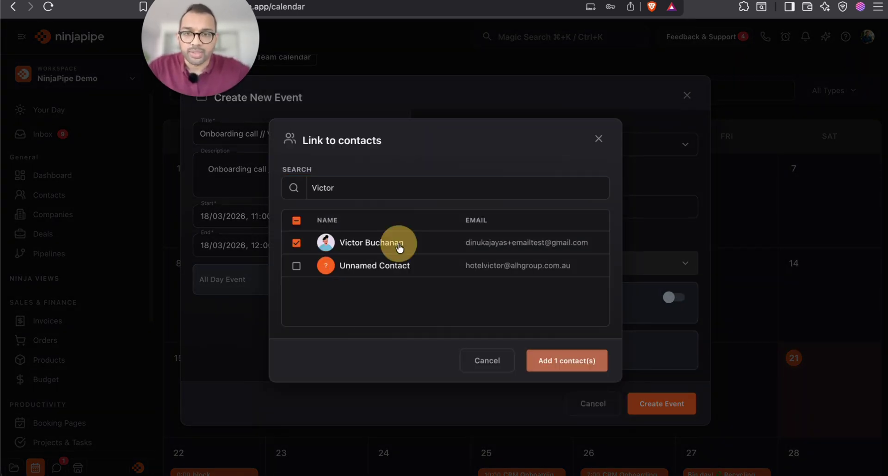
click(562, 360)
click(672, 415)
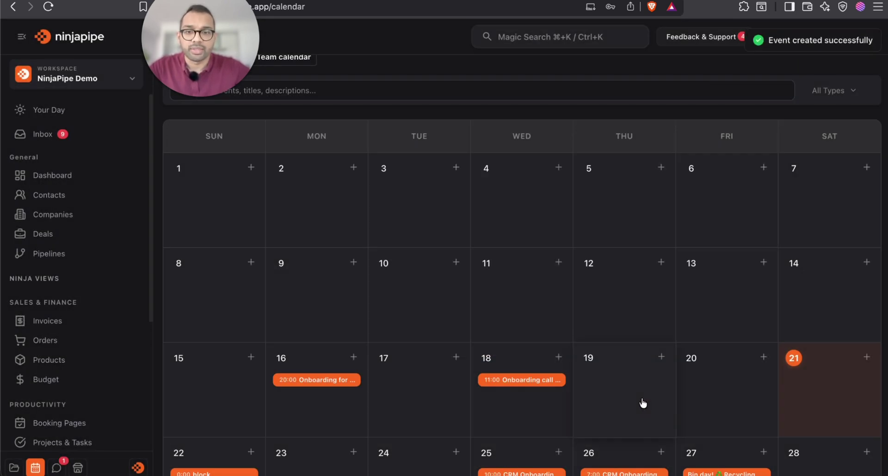
- Open the client's record from all contacts and review the onboarding call entry in the activity timeline
click(74, 197)
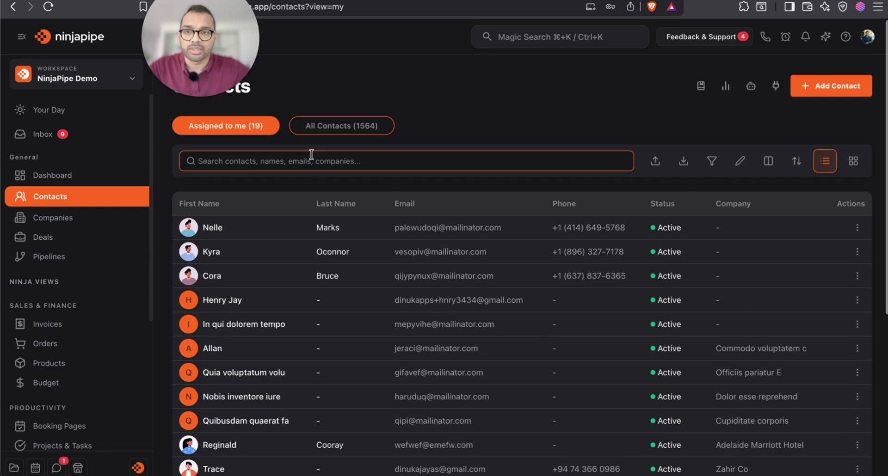
click(326, 125)
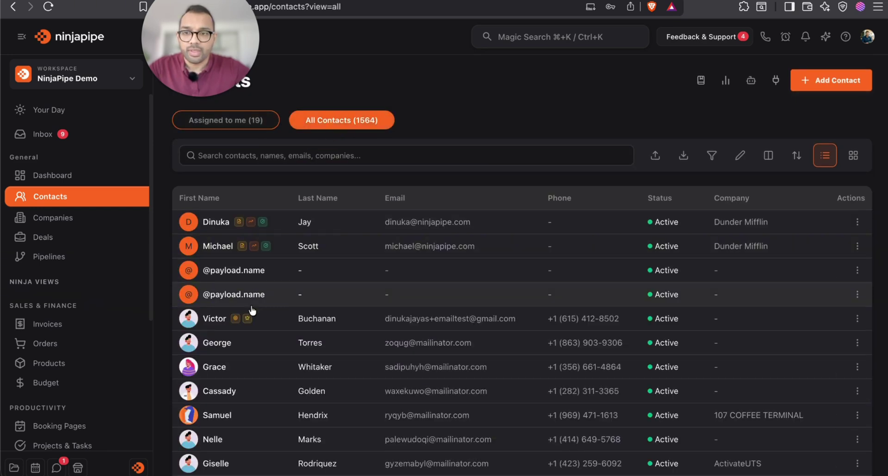
click(237, 319)
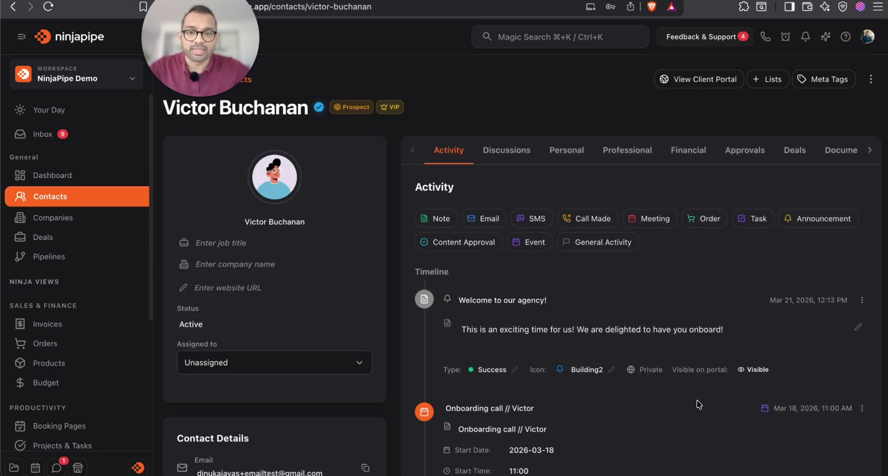
scroll(698, 406, down, 3)
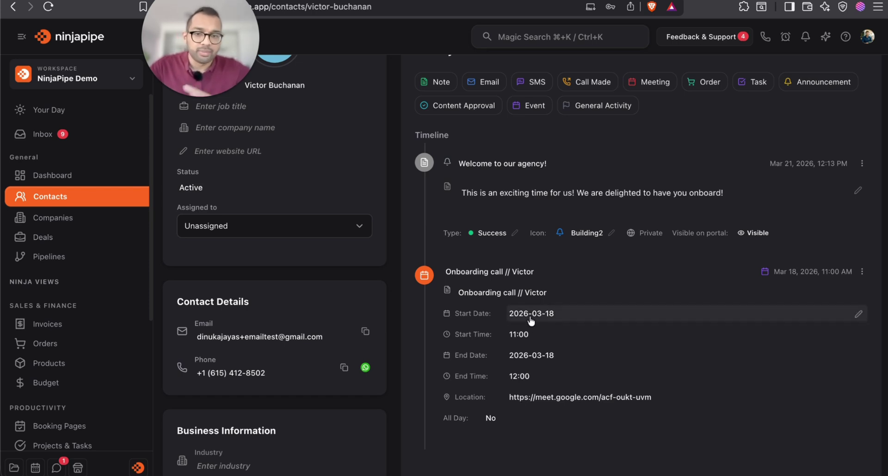
scroll(531, 321, up, 3)
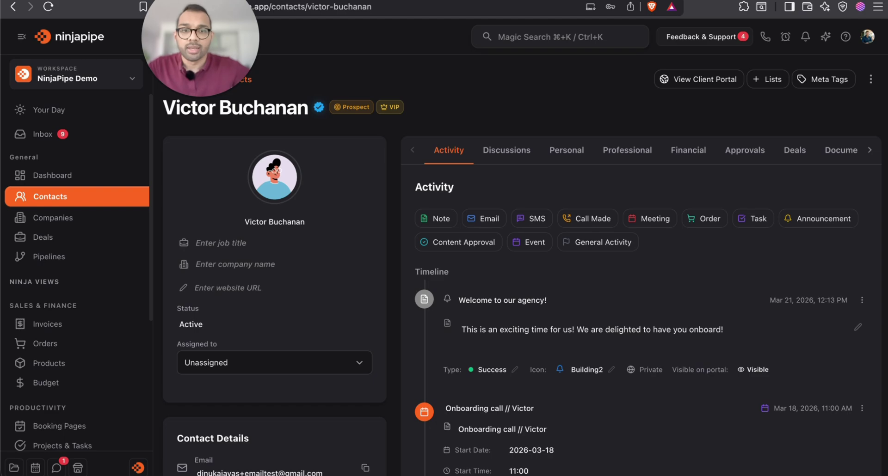
scroll(656, 377, down, 3)
scroll(657, 377, up, 2)
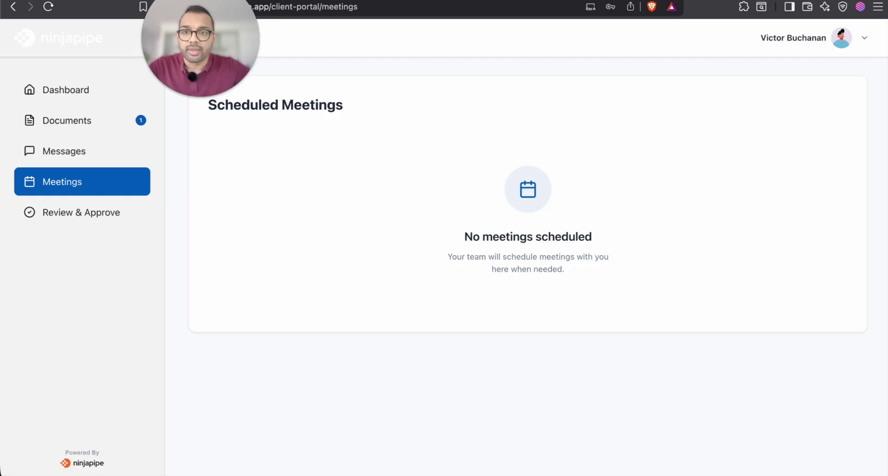
- In the client portal, check the scheduled meetings and the Review & Approve page
click(97, 158)
click(89, 184)
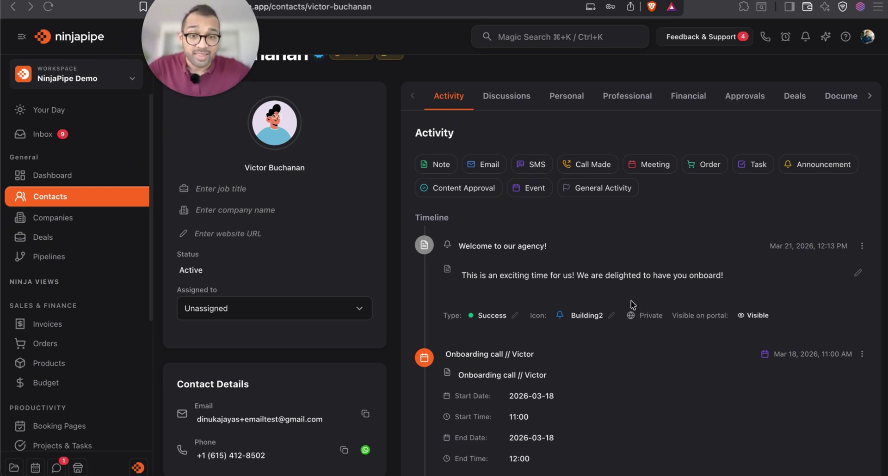
scroll(516, 393, down, 3)
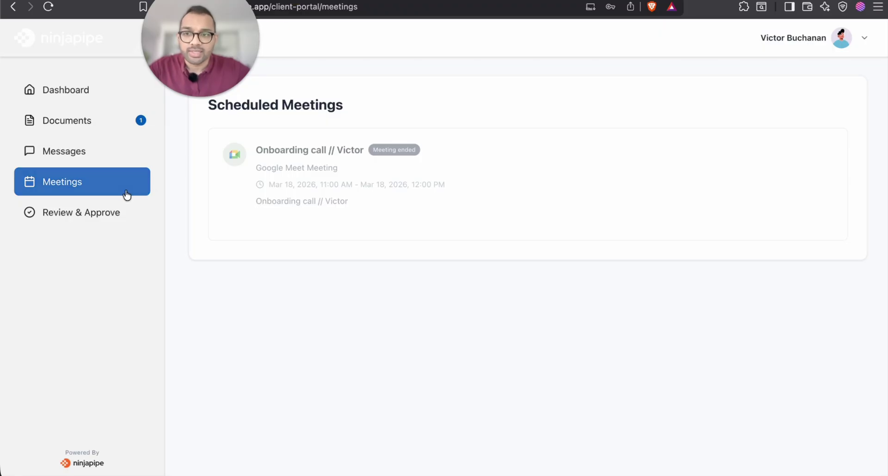
click(113, 211)
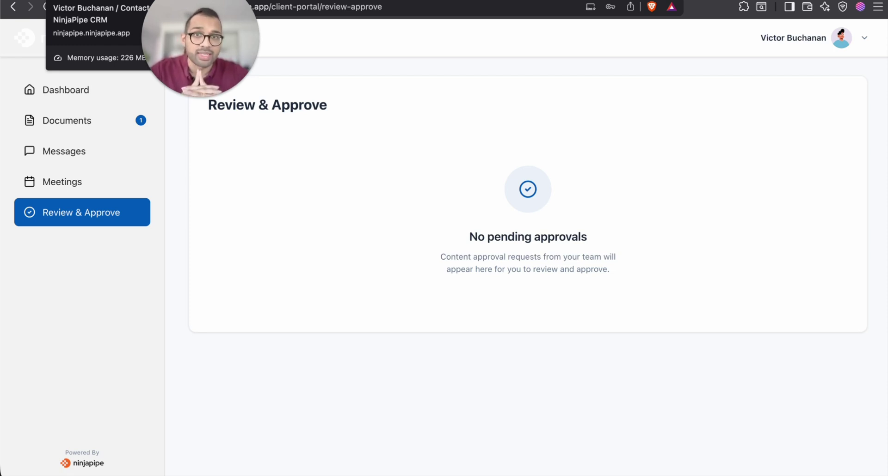
- Return to the client's contact record and add a content approval request to the activity timeline
click(100, 1)
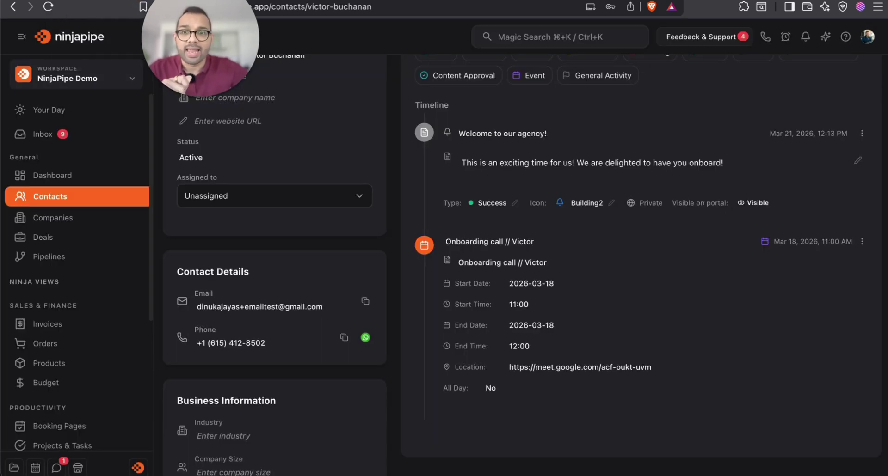
scroll(609, 216, up, 4)
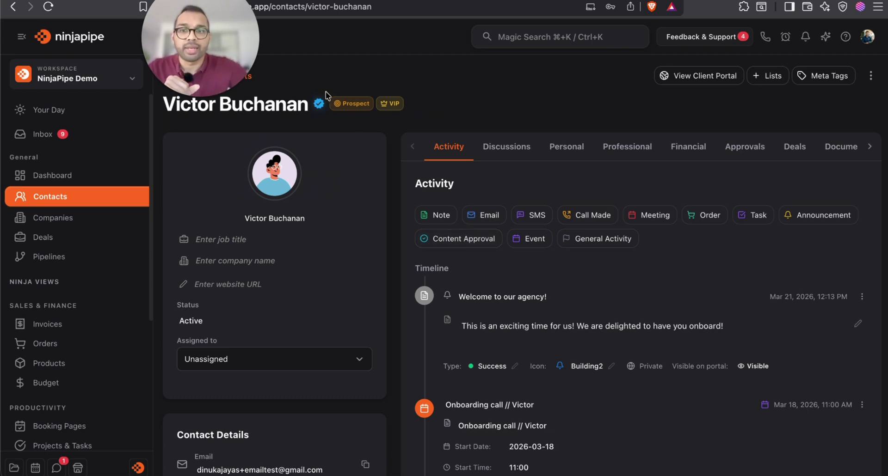
mouse_move(320, 108)
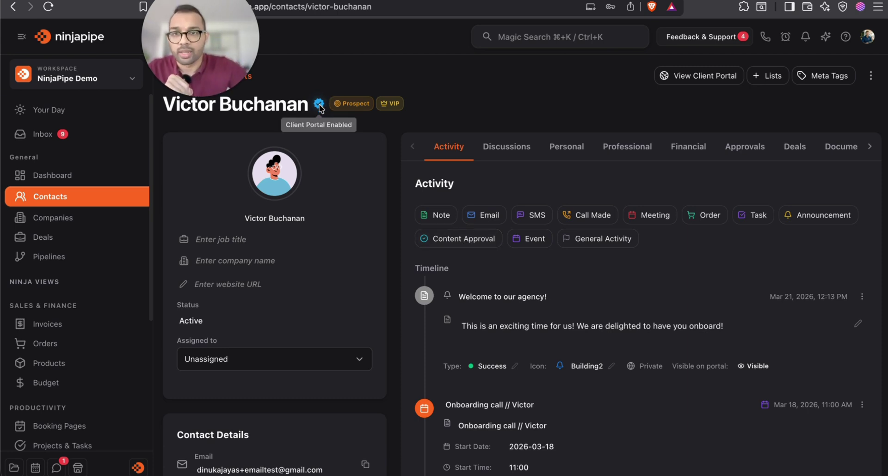
click(874, 77)
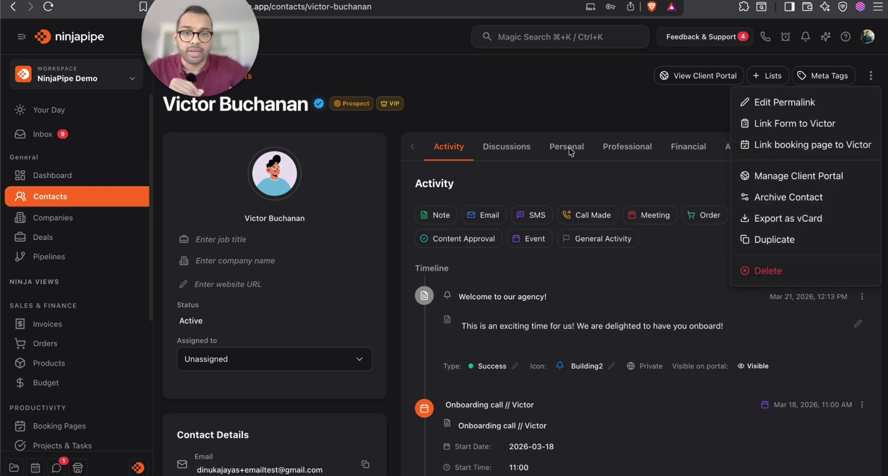
click(571, 95)
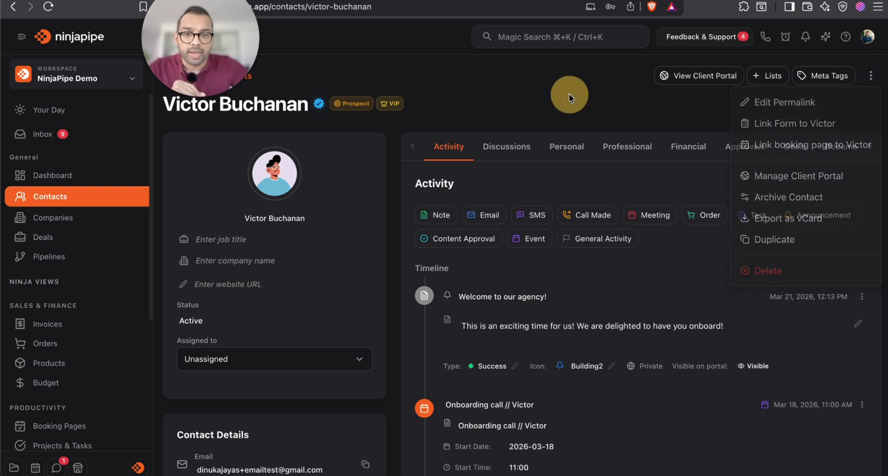
click(468, 241)
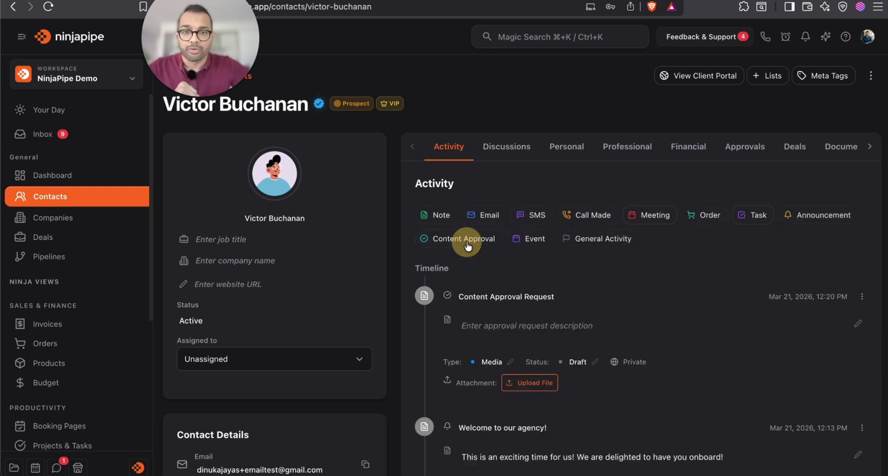
- Rename the new content approval request as "Approval for Logo"
scroll(469, 247, down, 2)
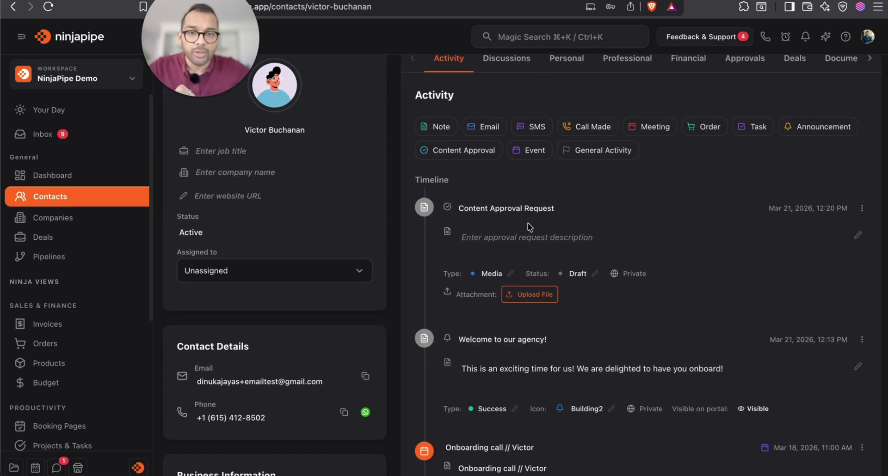
click(523, 209)
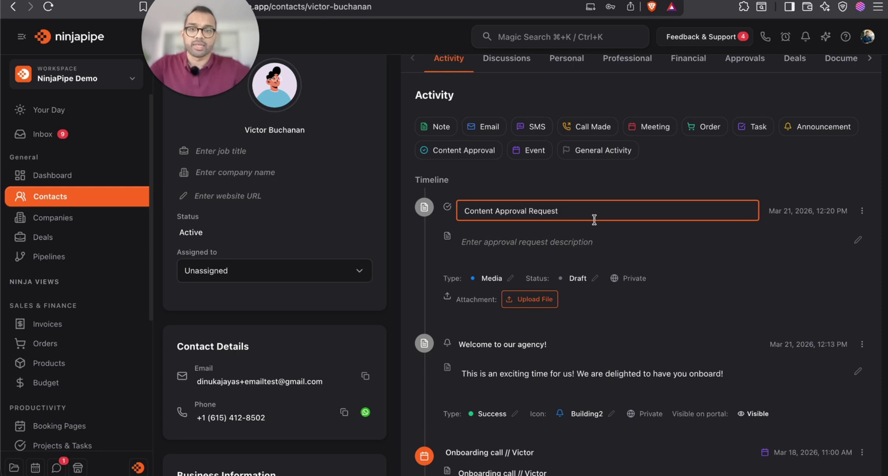
key(super+a)
text(A)
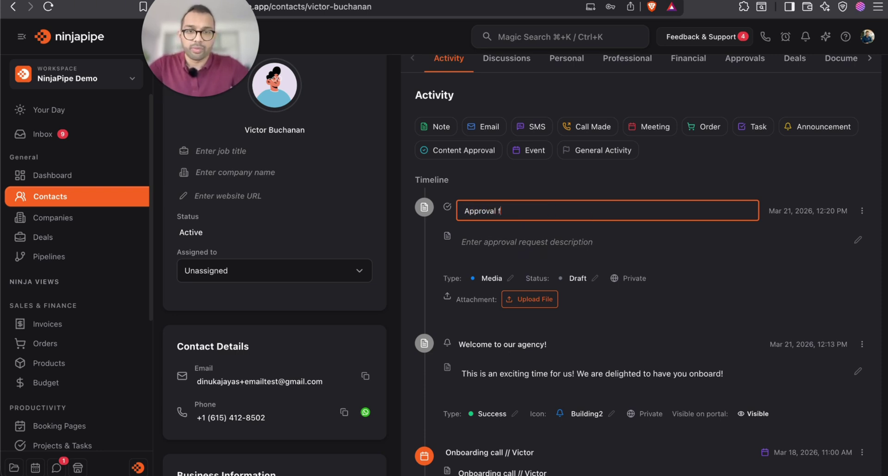
text(pproval for Logo)
key(Return)
- Save a request description greeting the client by first name, followed by "Please see the attached logo for your approval"
click(617, 238)
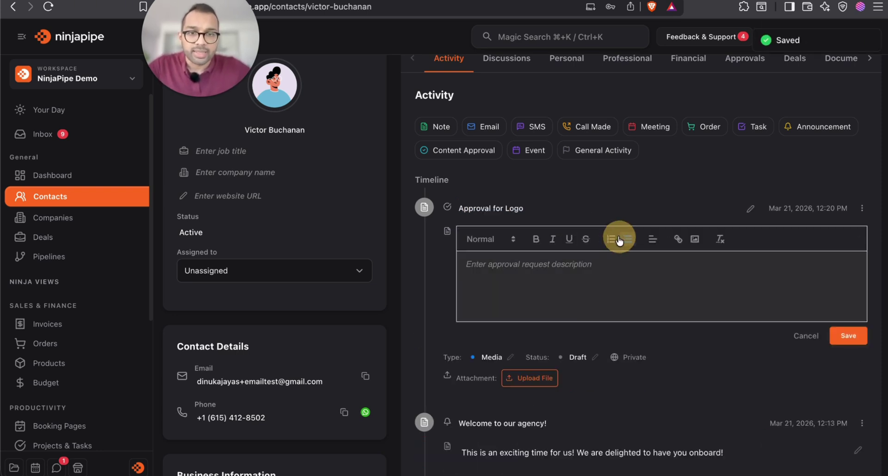
click(571, 262)
text(Hi)
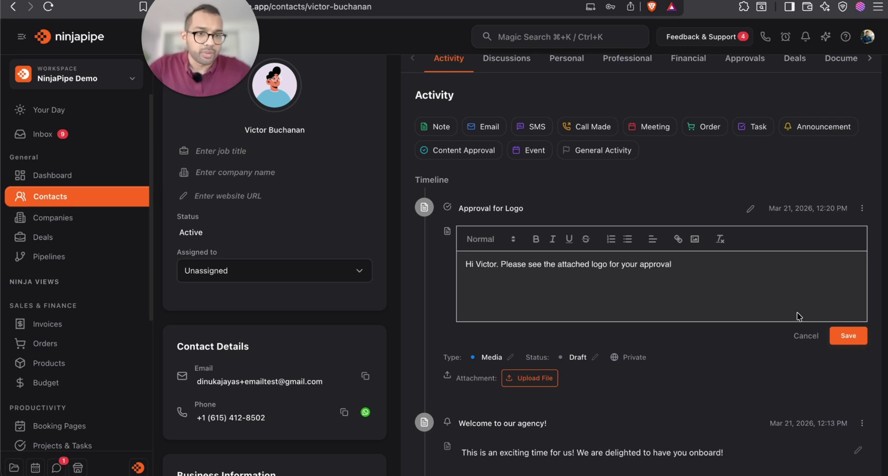
click(849, 335)
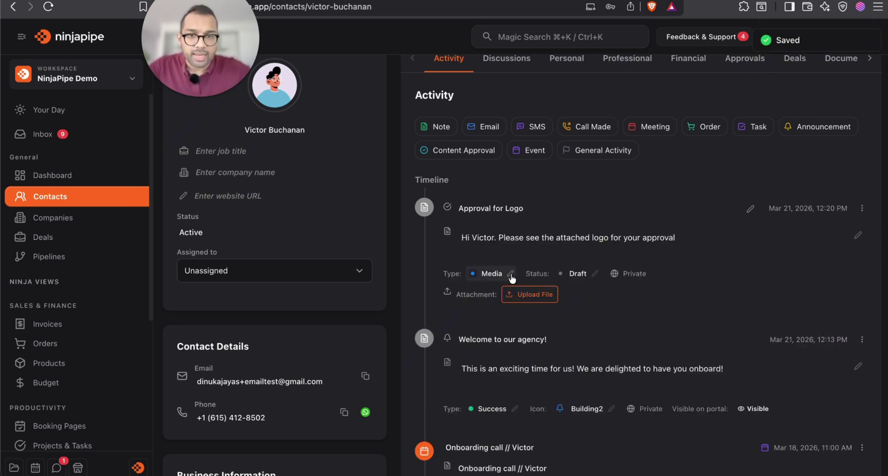
- Save the approval request's type as Media and attach the file ninjapipe_inverse_avatar.png
click(511, 276)
click(504, 276)
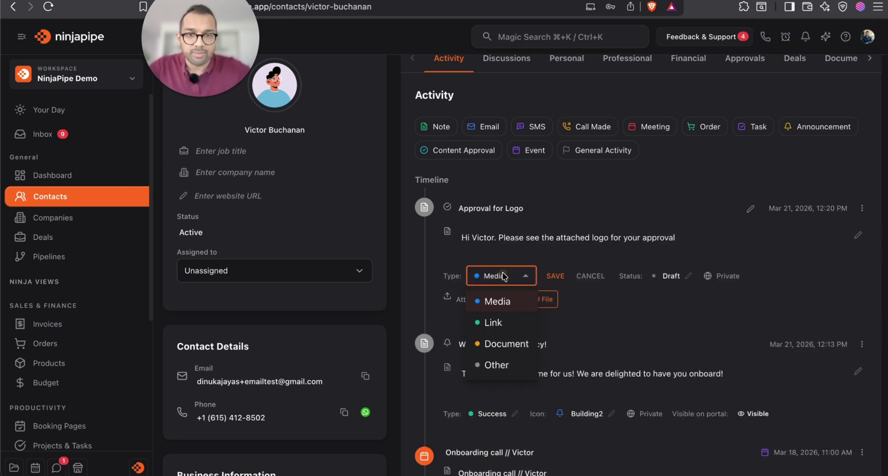
click(511, 305)
click(555, 276)
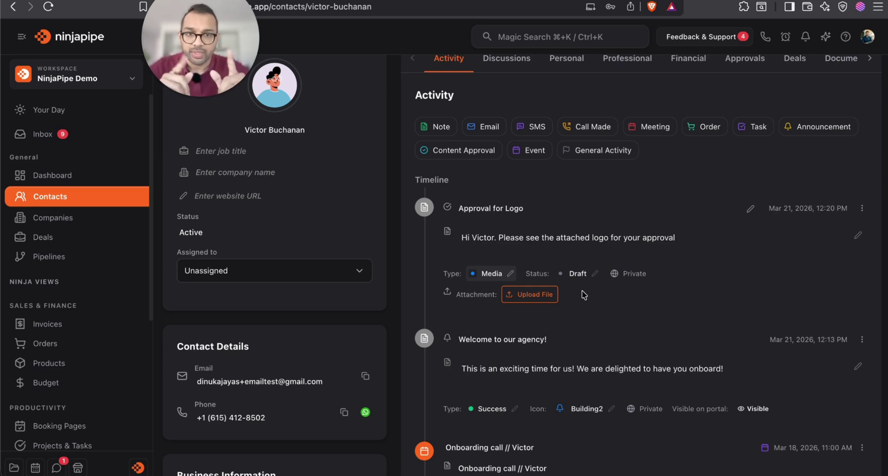
click(531, 295)
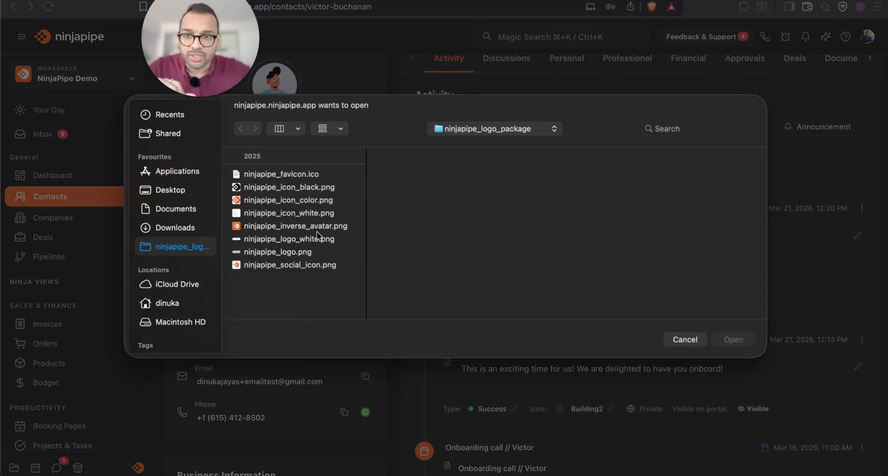
double_click(299, 226)
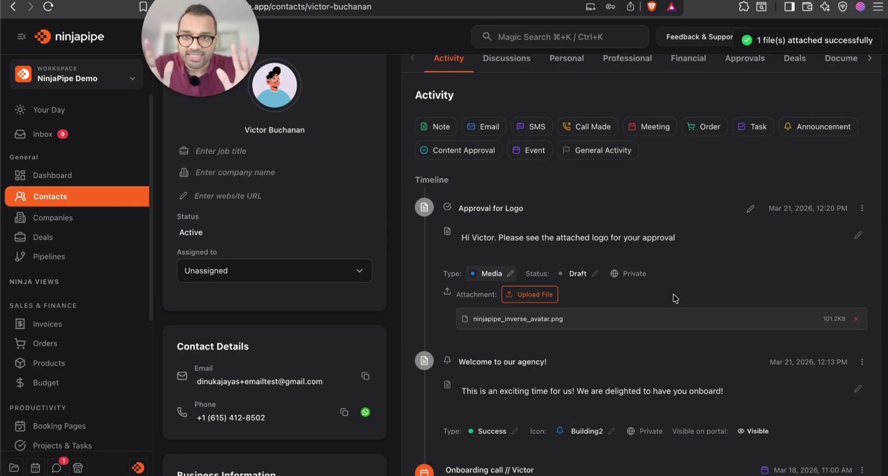
- Set the status of the "Approval for Logo" request to Pending Review and save it
click(595, 273)
click(596, 276)
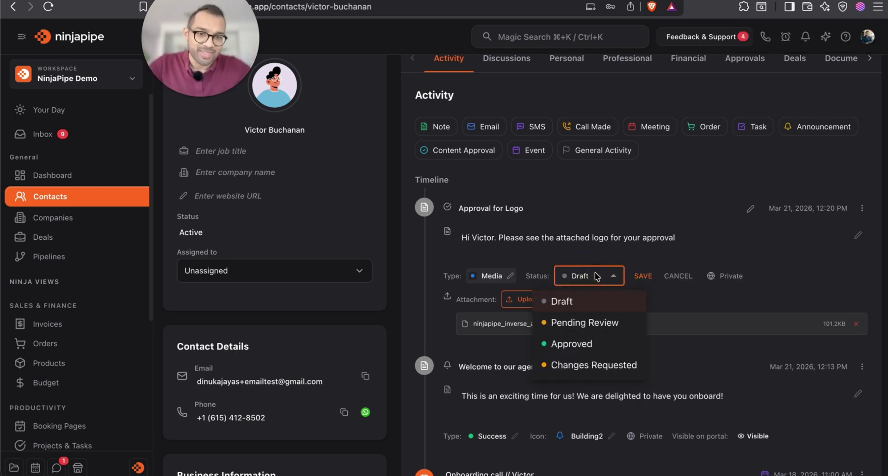
click(595, 343)
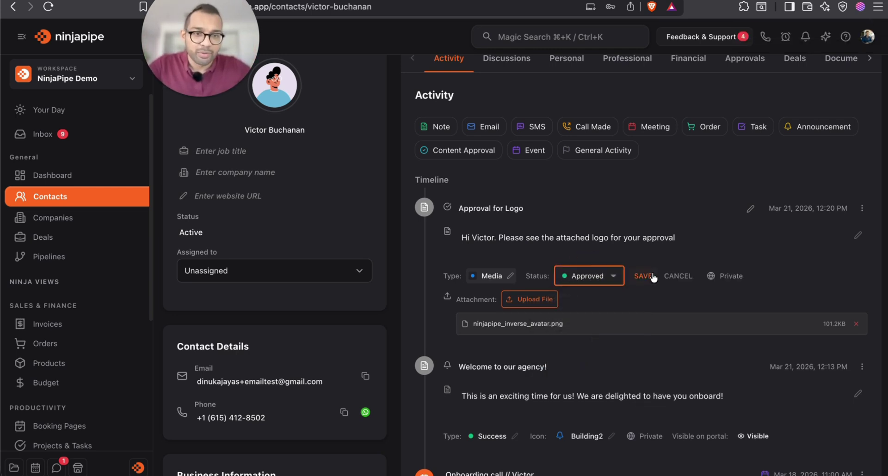
click(597, 276)
click(612, 321)
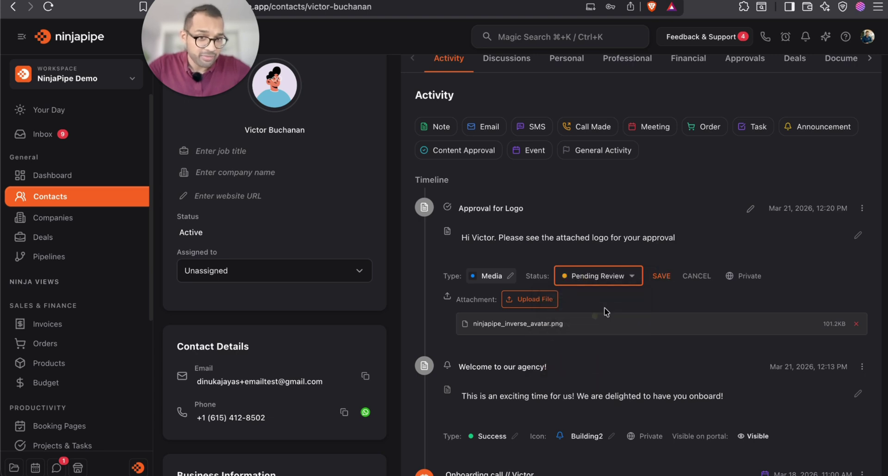
click(661, 276)
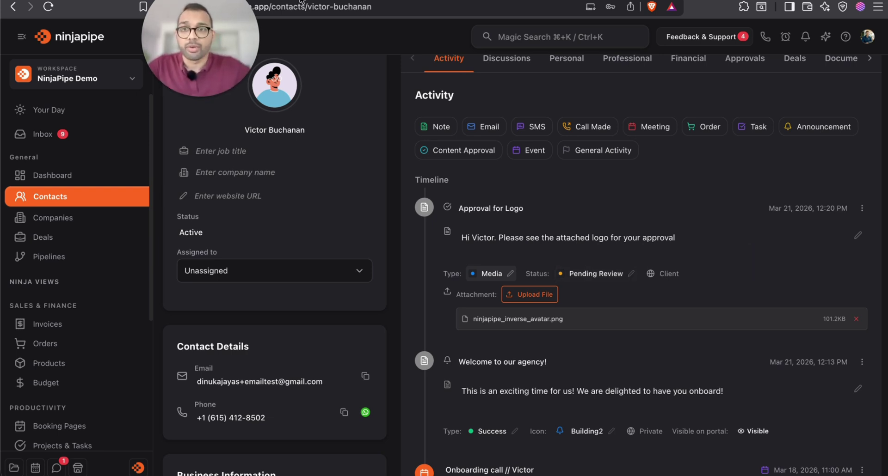
- Switch to the client portal and refresh its Review & Approve page to load the logo request
key(ctrl+Tab)
click(111, 185)
click(98, 209)
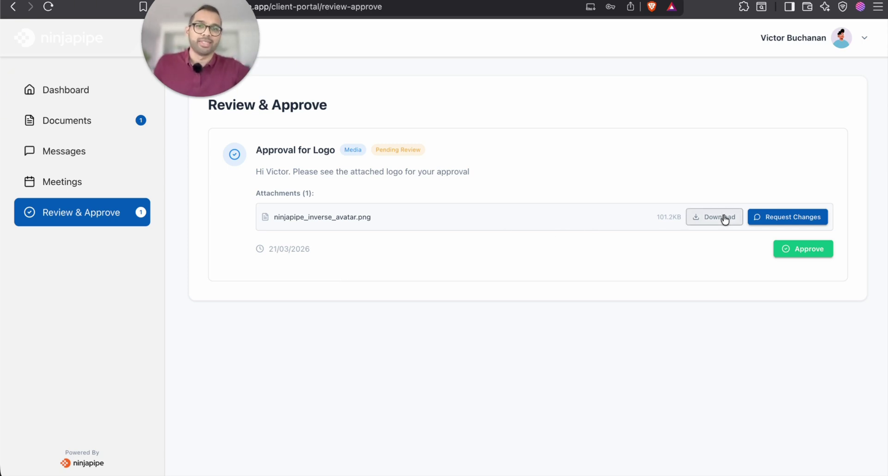
- As the client, request changes to the logo with the comment "I really dont like this. You guys need to do better"
click(781, 221)
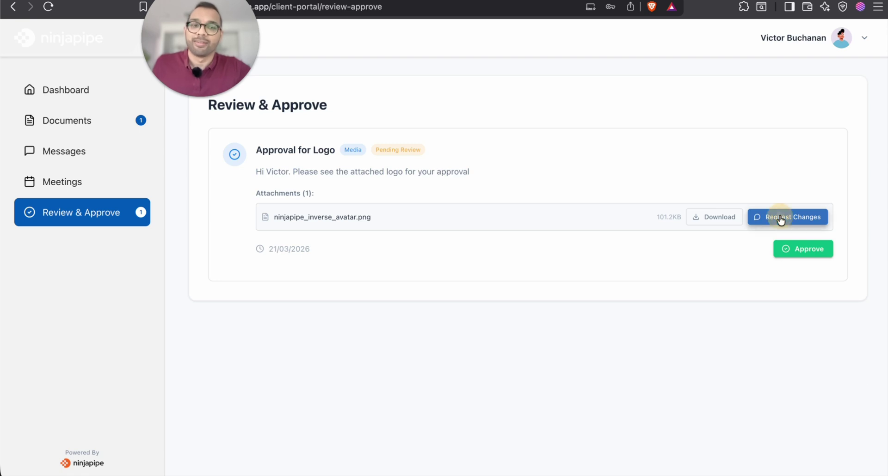
click(545, 292)
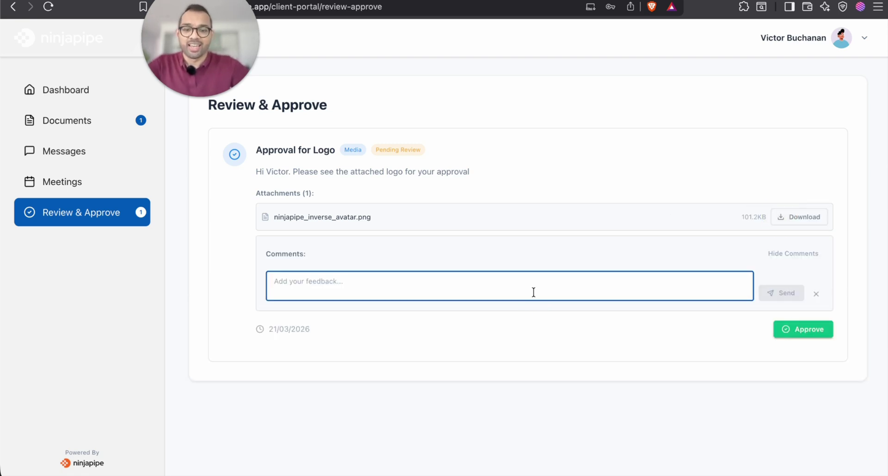
text(I really )
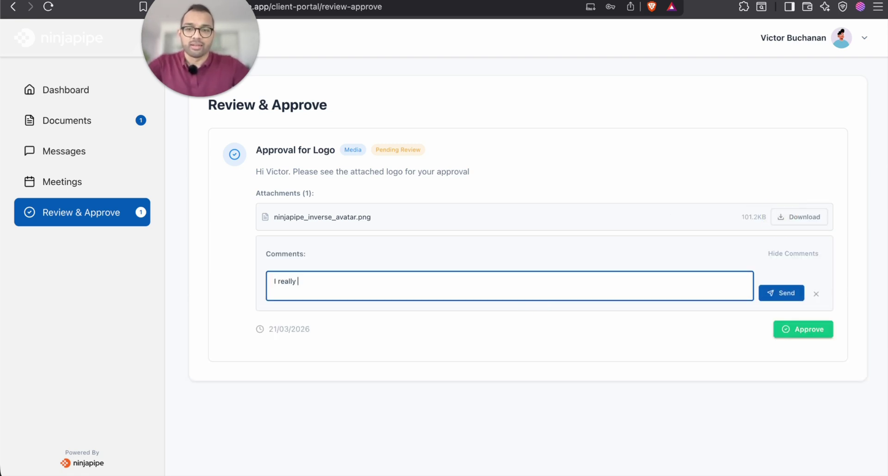
text(dont like this. Yo)
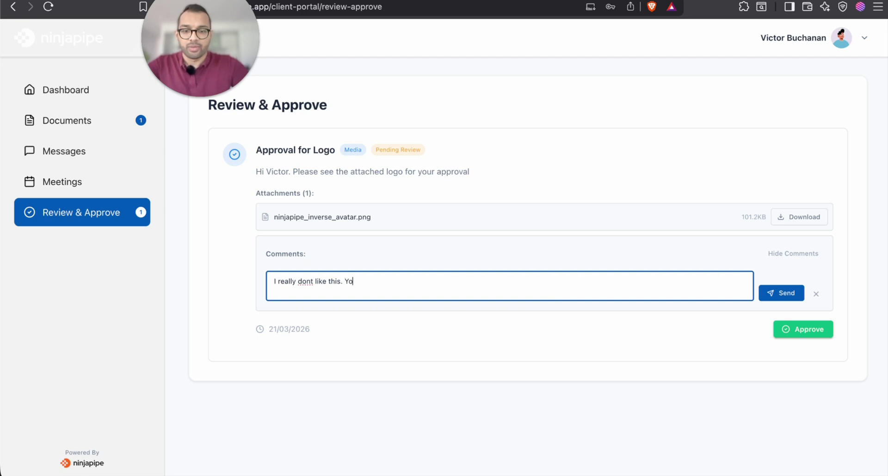
text(u guys need to do better)
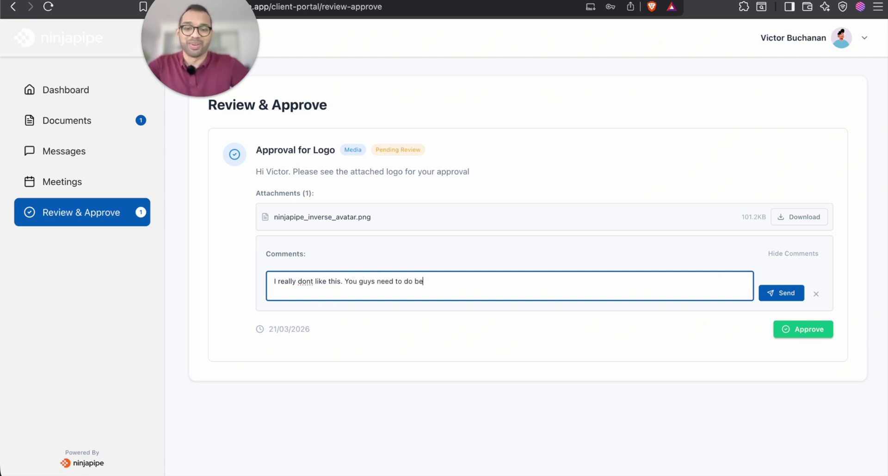
click(792, 291)
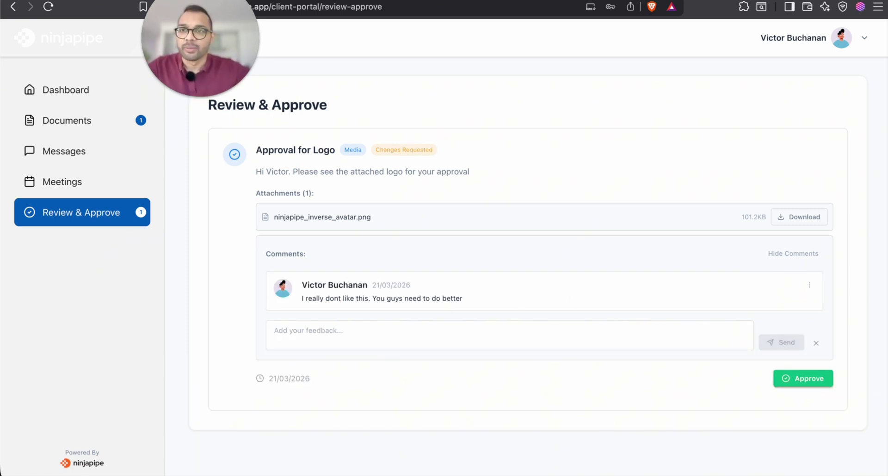
- Return to the client's contact record, reload it and open its content approvals
key(ctrl+Tab)
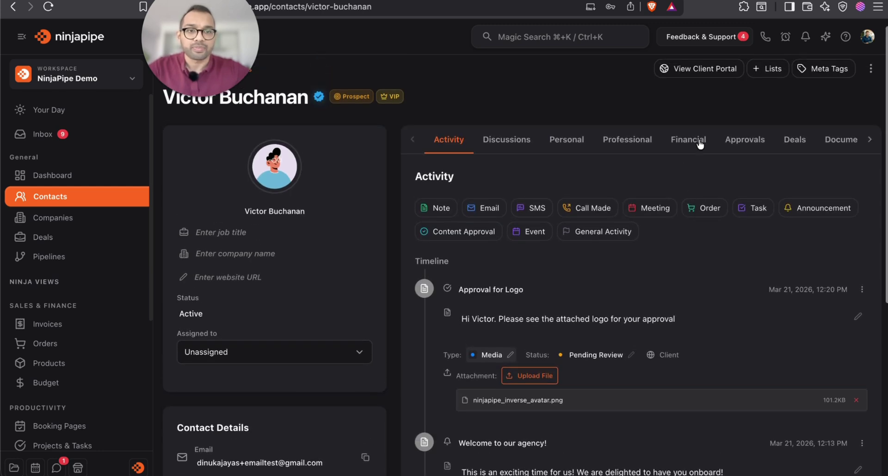
scroll(700, 141, right, 2)
key(ctrl+r)
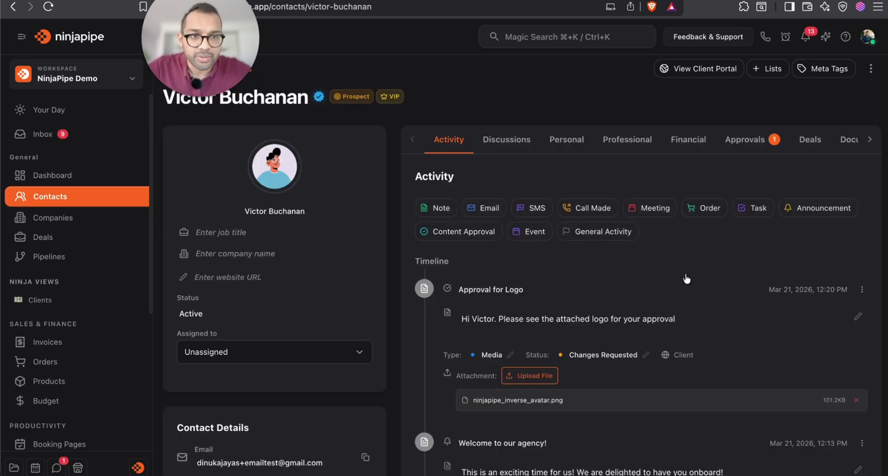
click(749, 143)
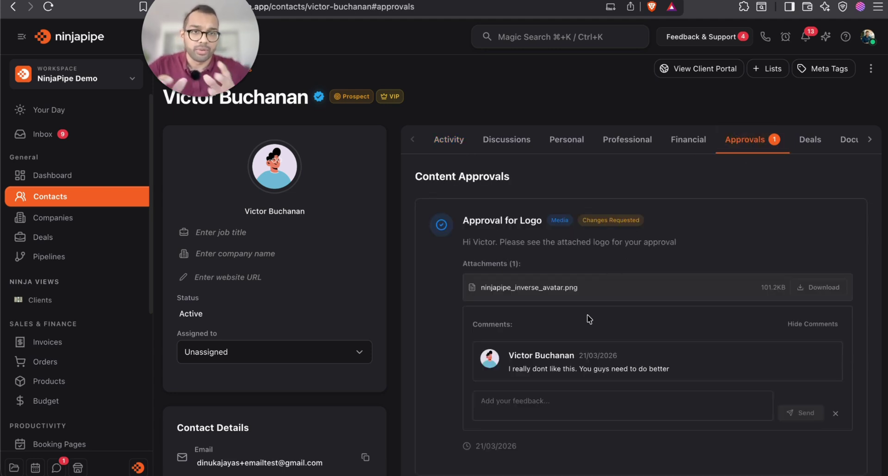
- Reply to the feedback on the logo approval with "No worries", the client's first name and "We can REDO this"
scroll(552, 384, down, 3)
click(572, 295)
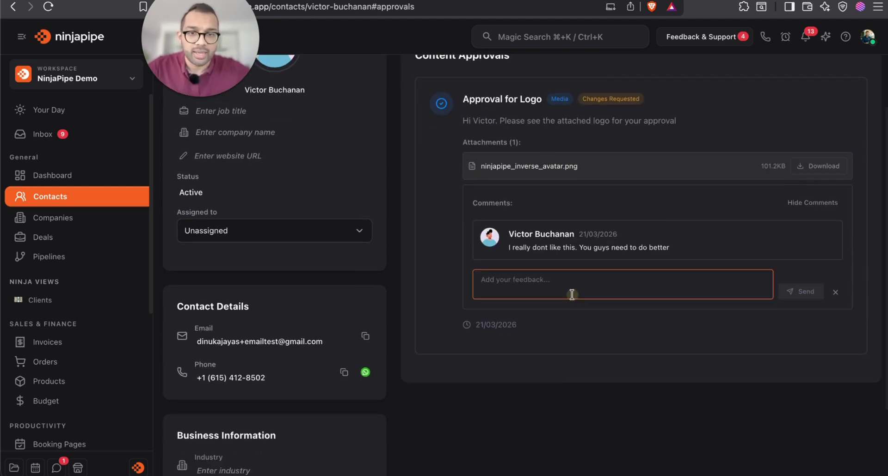
text(No wo)
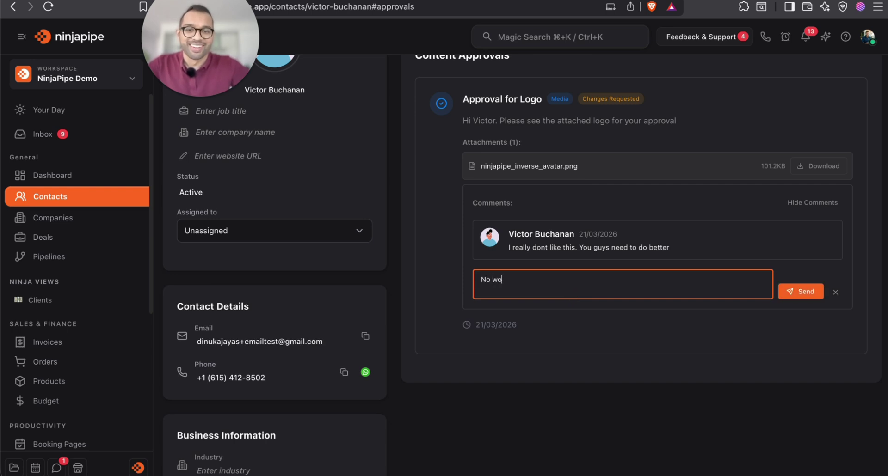
text(rries Victor)
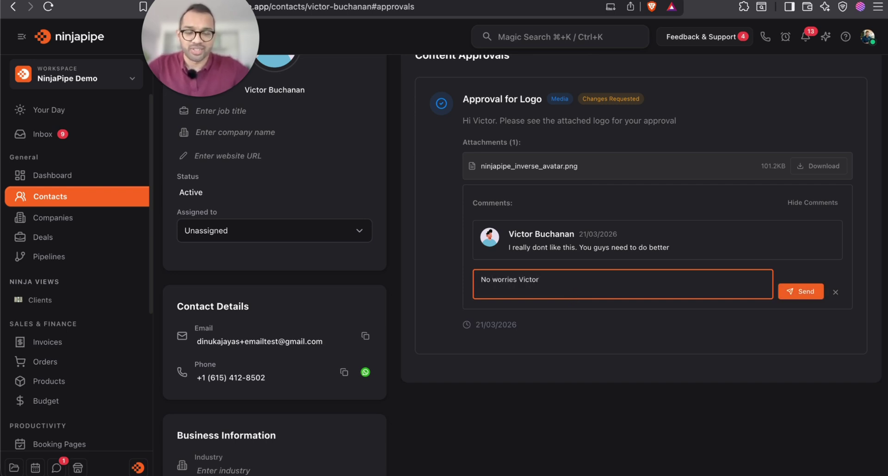
text(. We can)
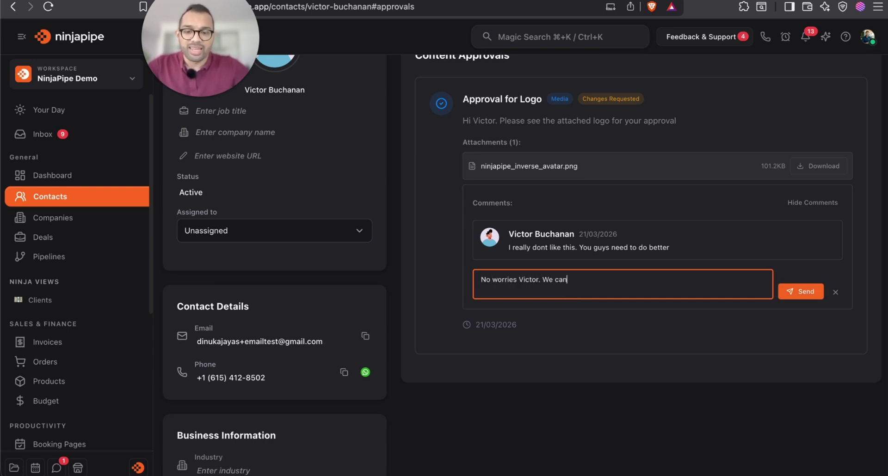
text( REDO this)
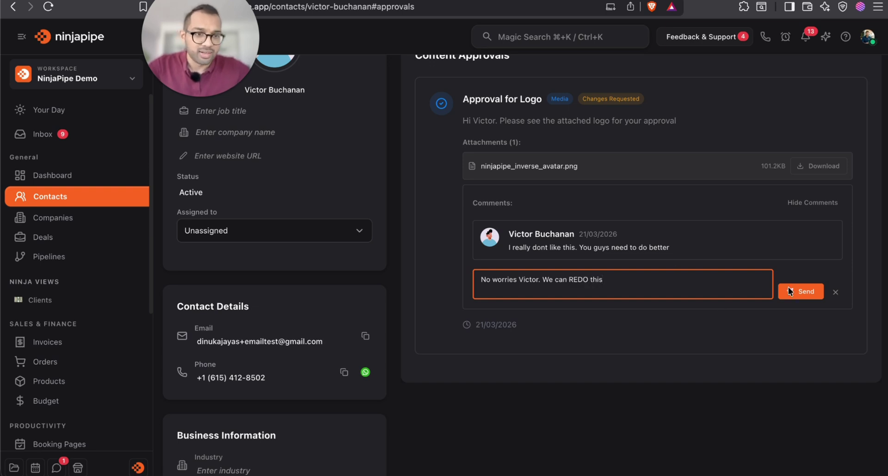
click(788, 291)
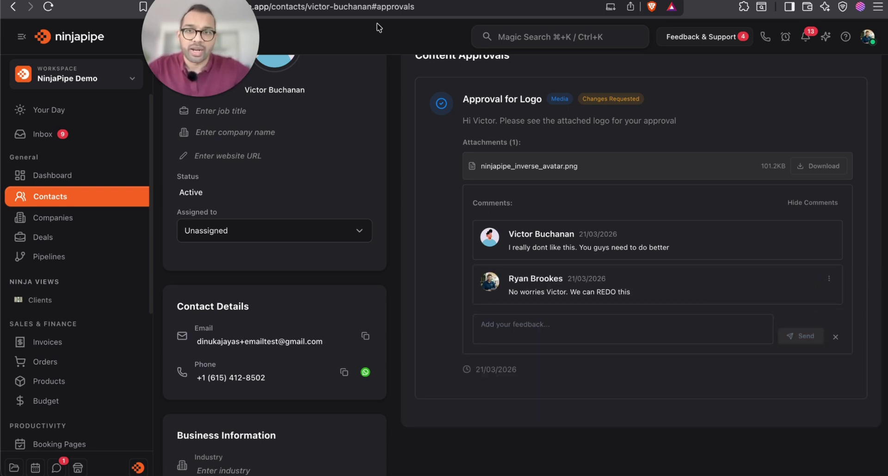
- Refresh the Review & Approve page in the client portal and approve the "Approval for Logo" request
click(296, 1)
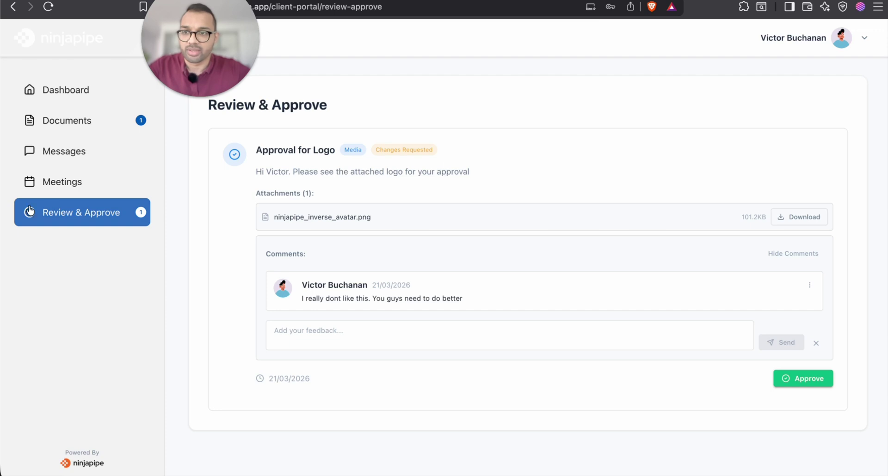
click(65, 185)
click(69, 212)
click(379, 370)
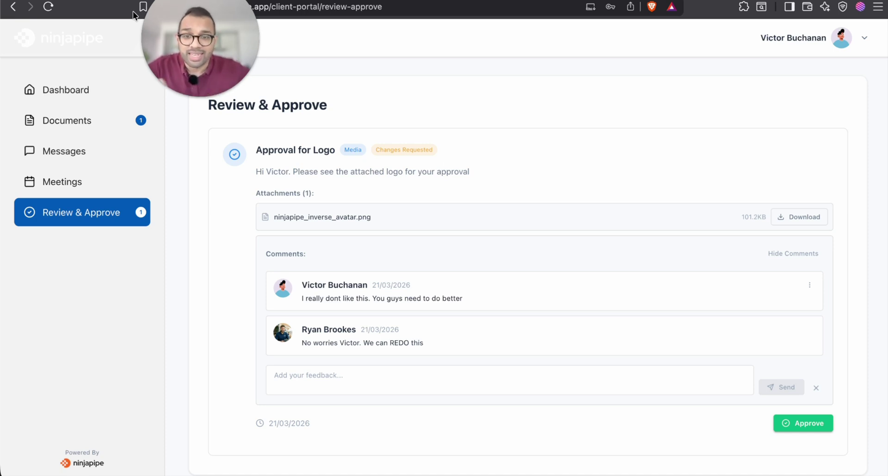
click(794, 427)
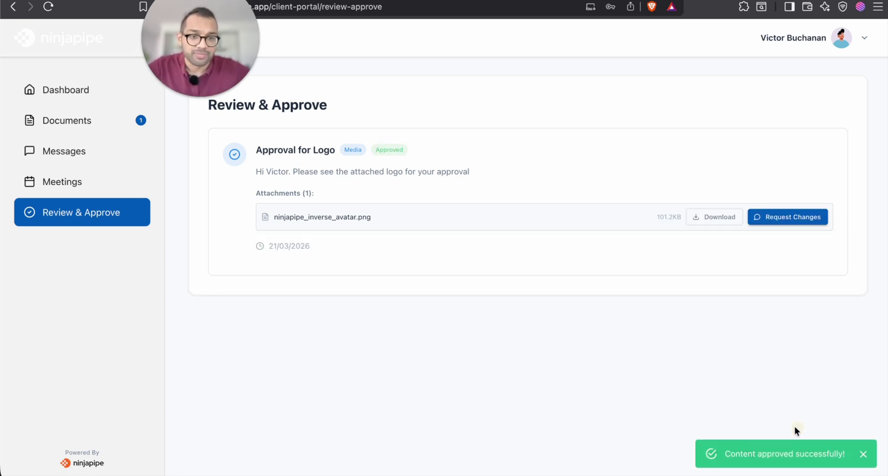
- Switch back to the contact record, check the latest notifications and reopen the contact's activity timeline
click(168, 0)
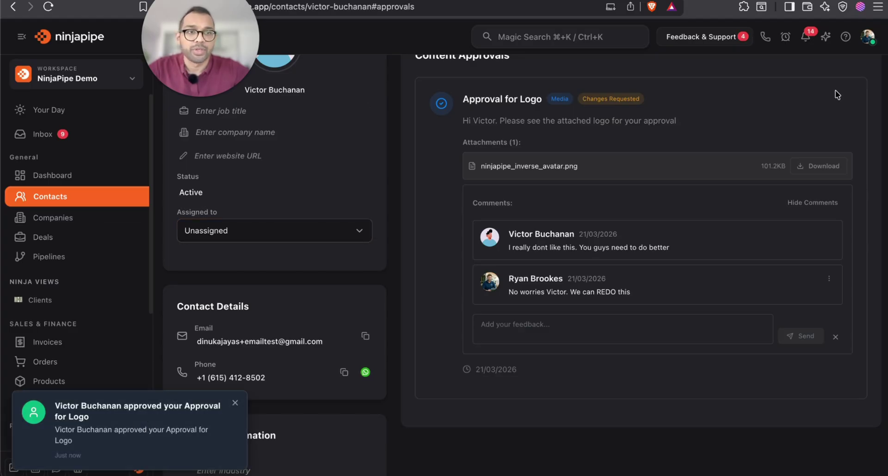
click(805, 37)
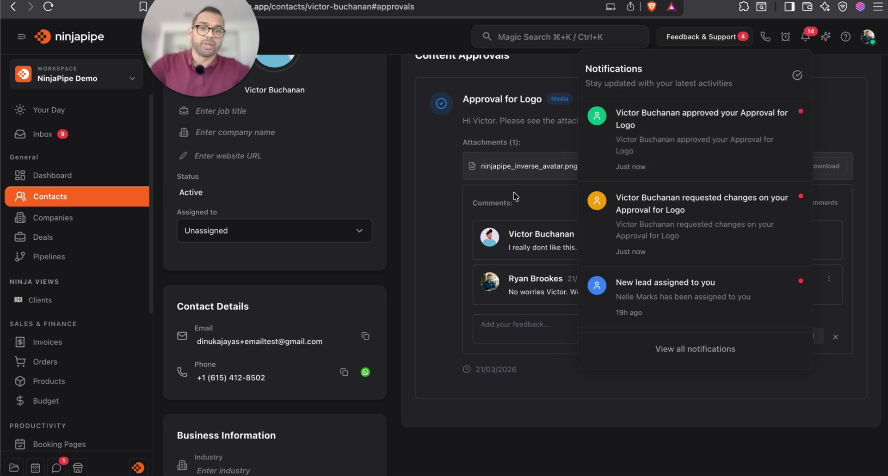
click(485, 199)
scroll(443, 185, up, 3)
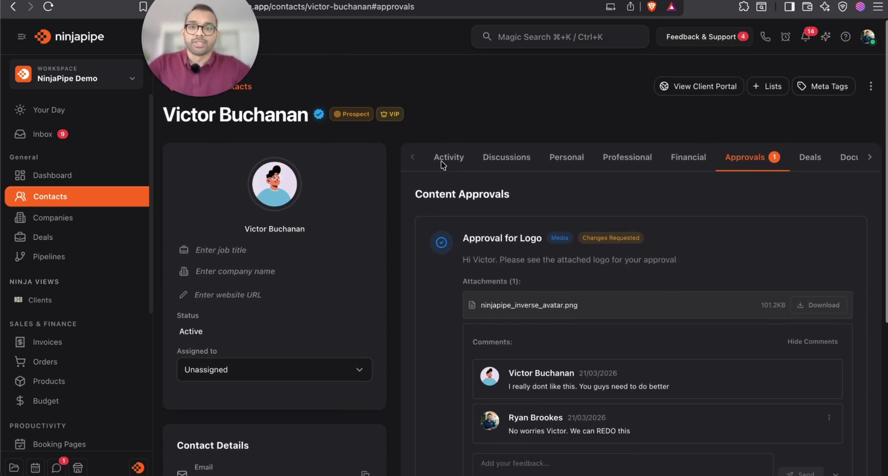
click(444, 161)
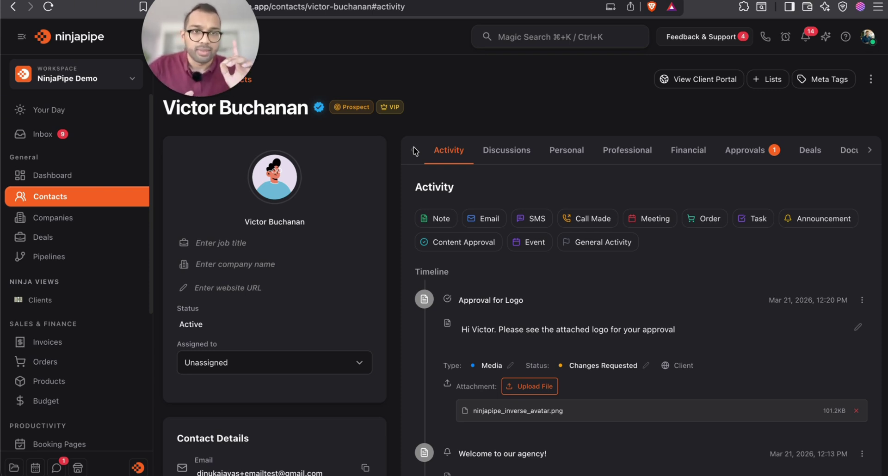
- Revoke the contact's client portal access through the client portal management options
click(869, 78)
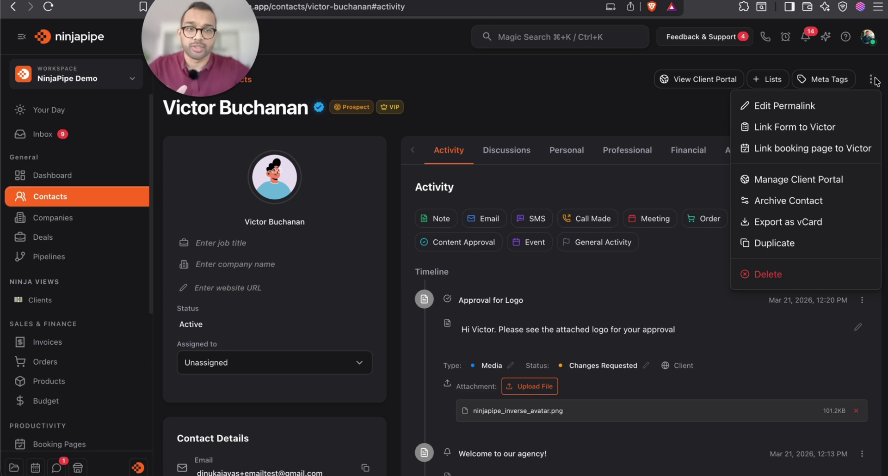
click(795, 185)
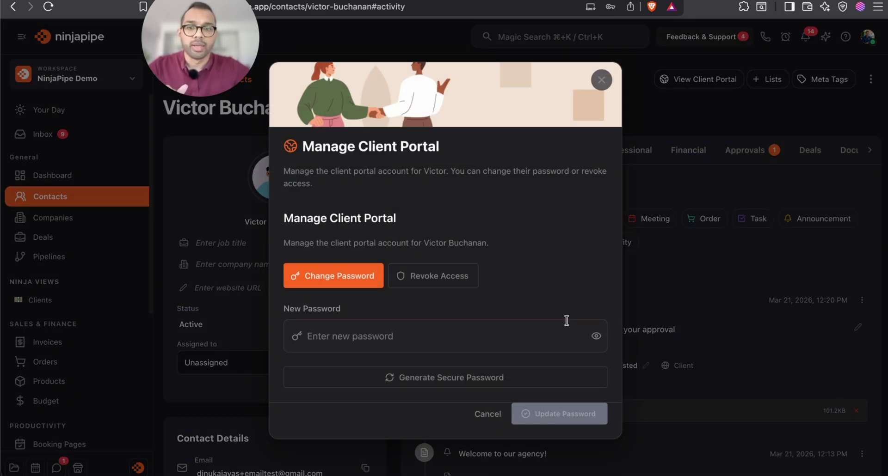
click(453, 282)
click(582, 406)
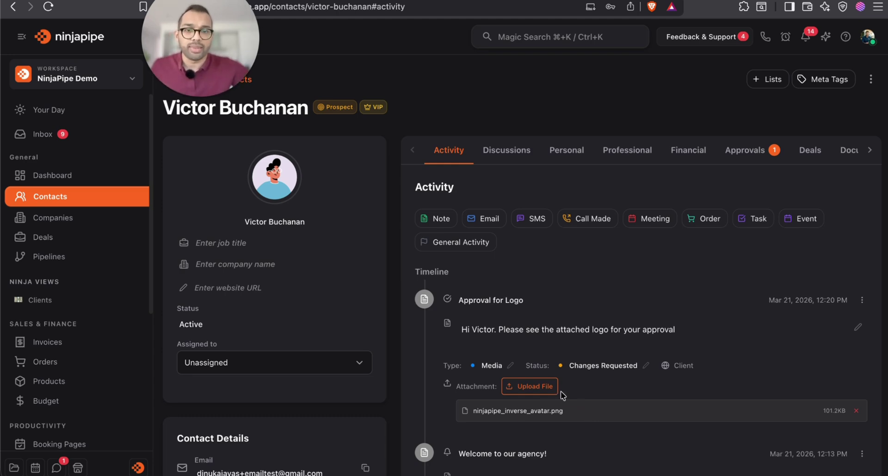
scroll(578, 332, down, 3)
scroll(670, 274, down, 5)
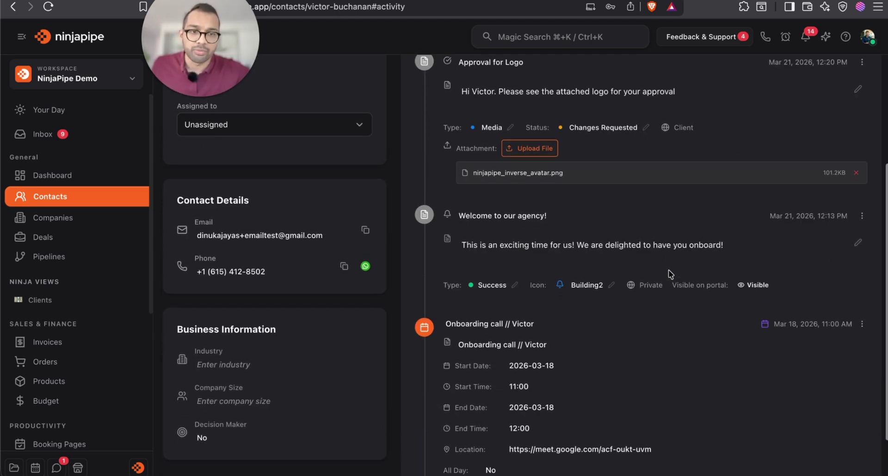
scroll(646, 377, up, 10)
scroll(646, 377, down, 2)
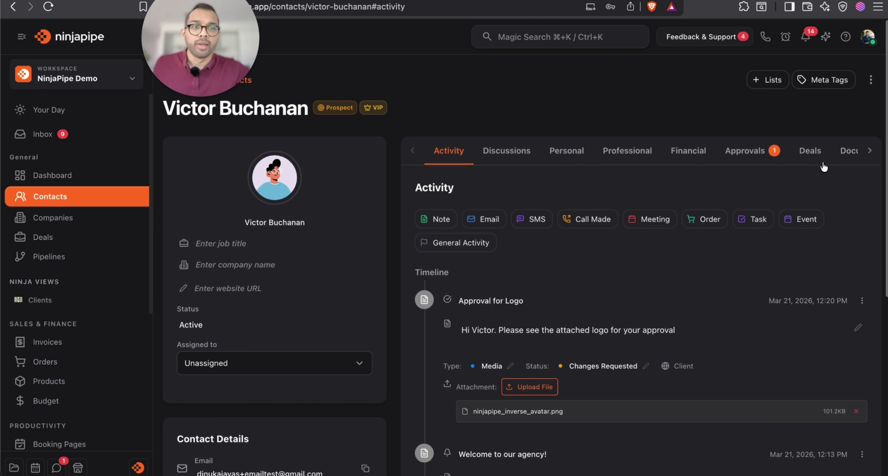